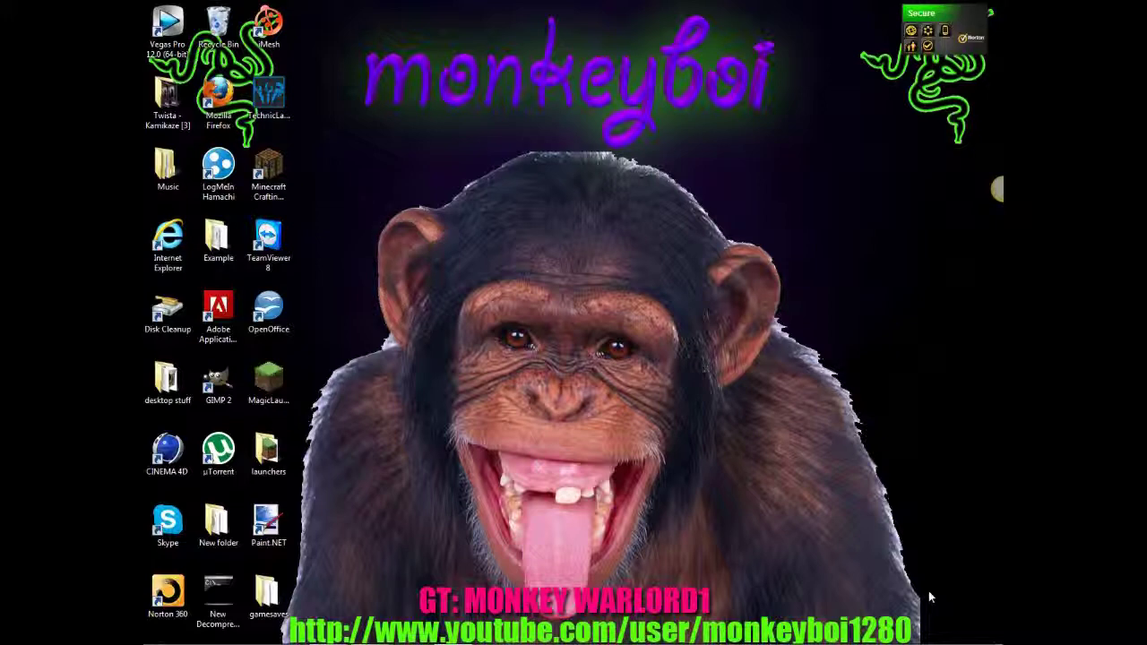
Step: Switch between Horizon and 360Revolution, minimize 360Revolution, and wait for the flash drive's scan prompt
mouse_move(491, 613)
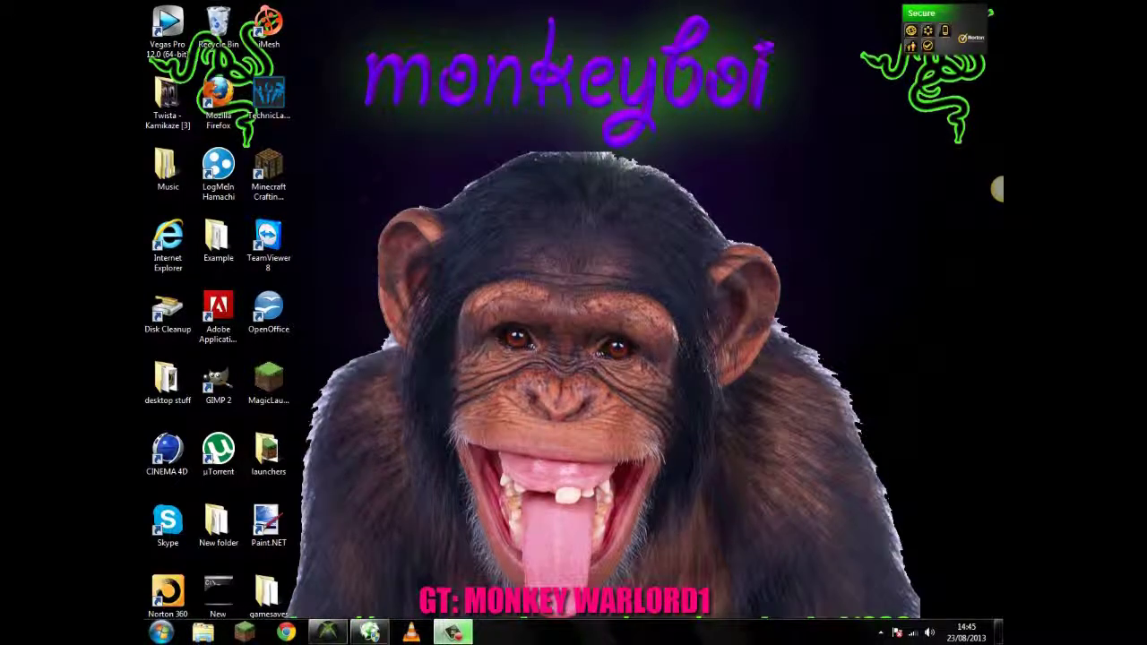
click(327, 633)
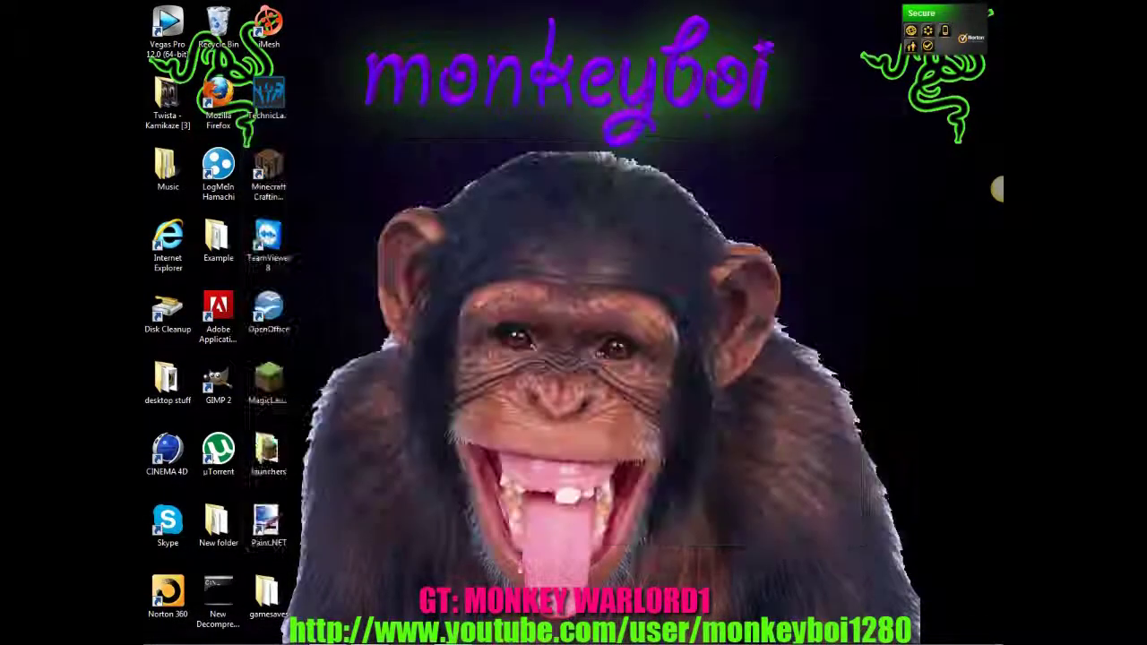
click(369, 634)
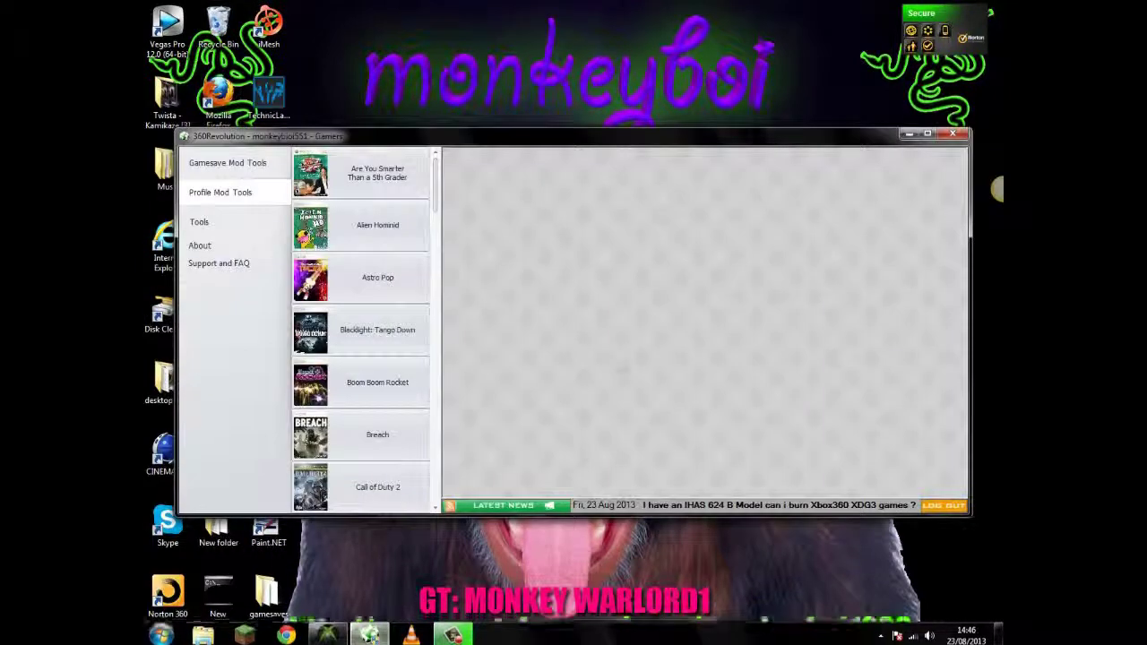
click(907, 136)
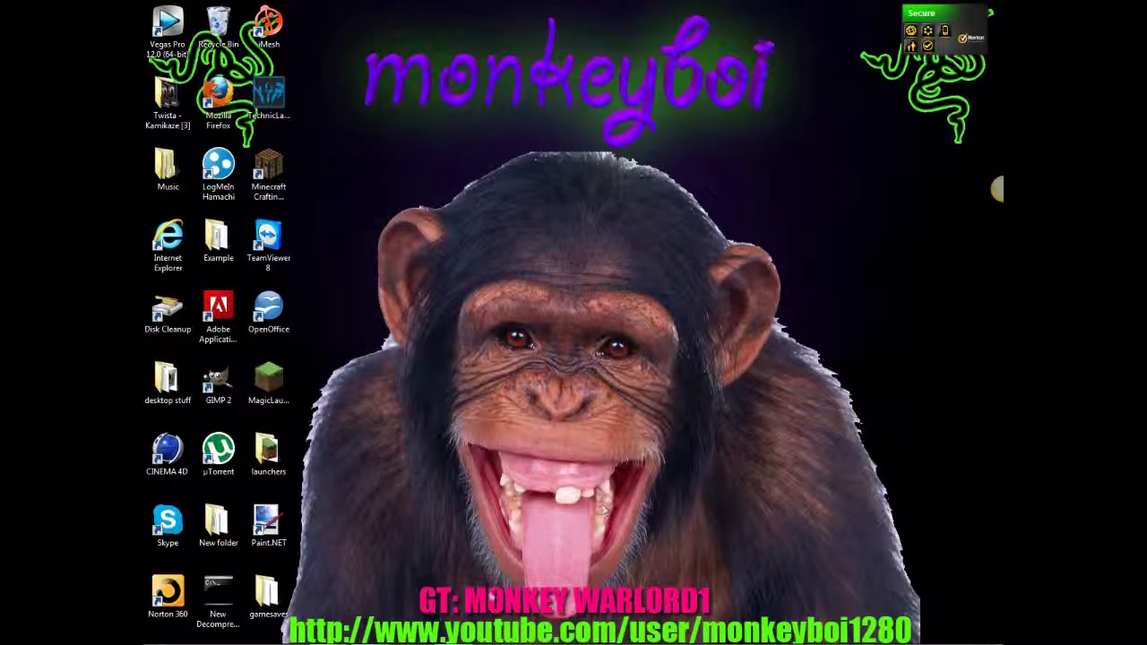
mouse_move(453, 638)
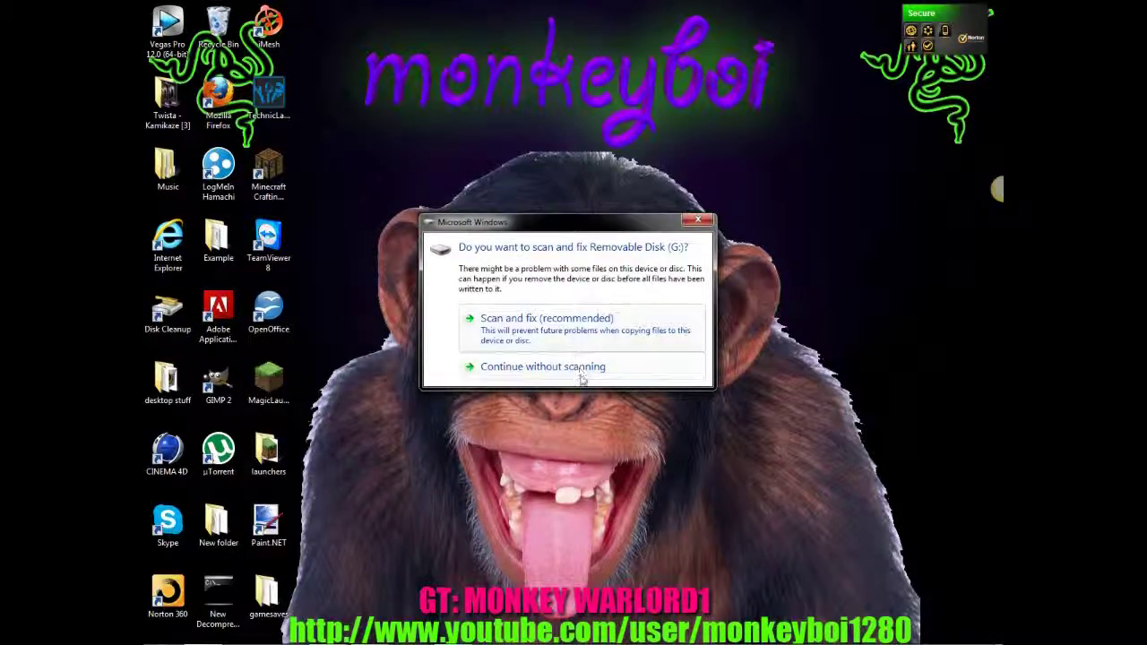
Step: Continue without scanning Removable Disk (G:), close AutoPlay, restore Horizon and collapse its Device Explorer
click(521, 374)
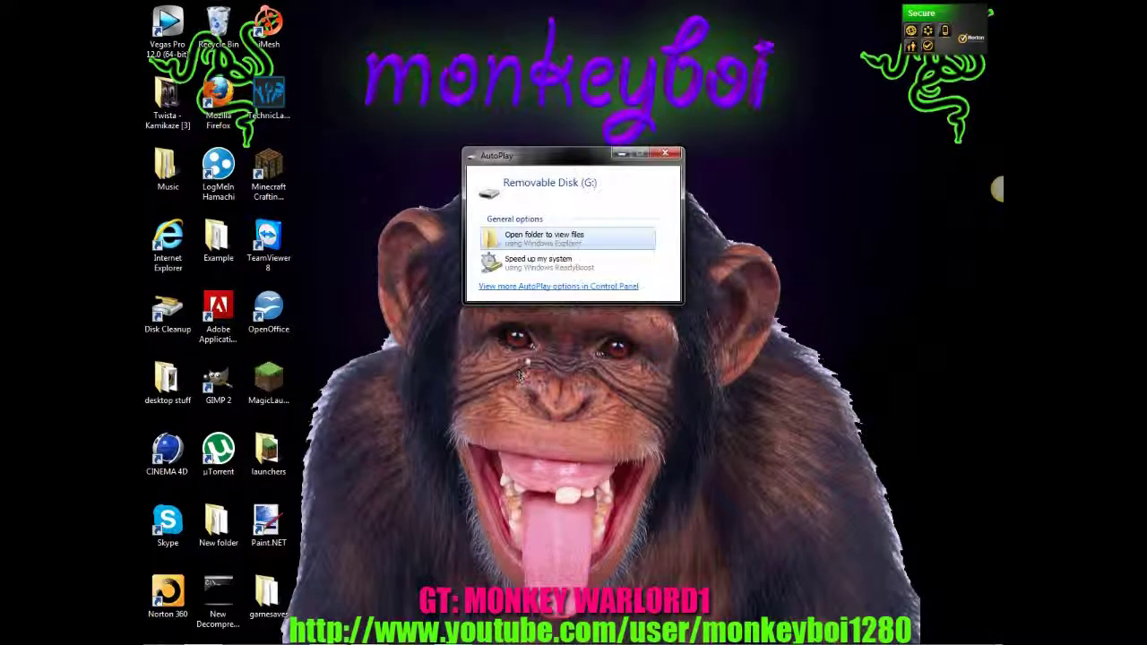
click(665, 156)
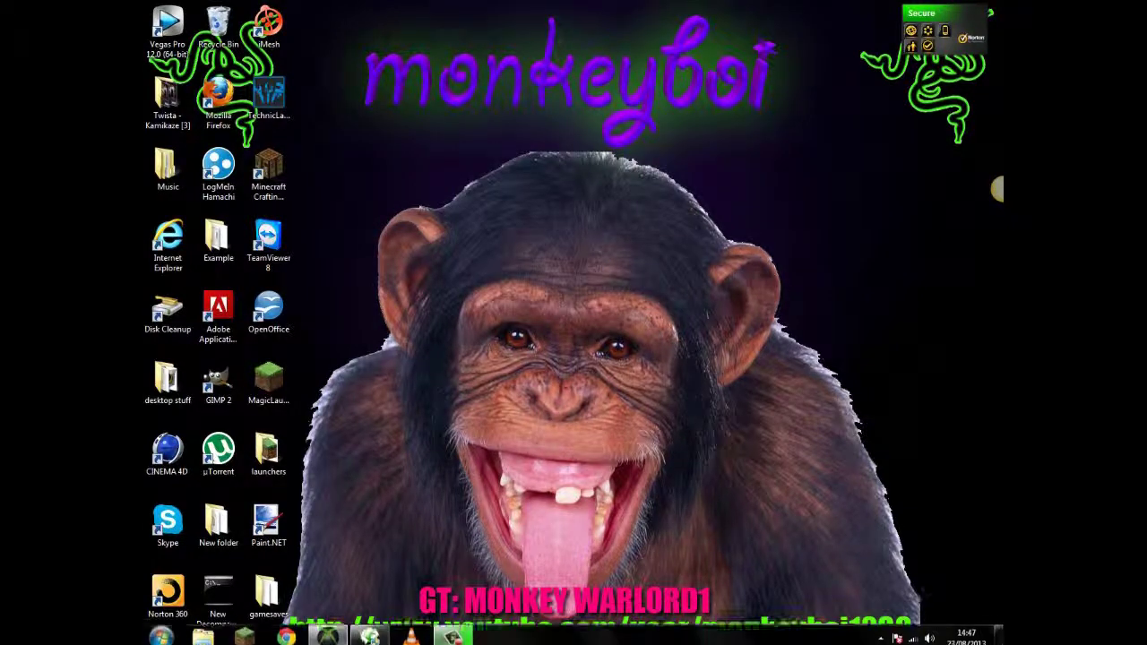
mouse_move(327, 636)
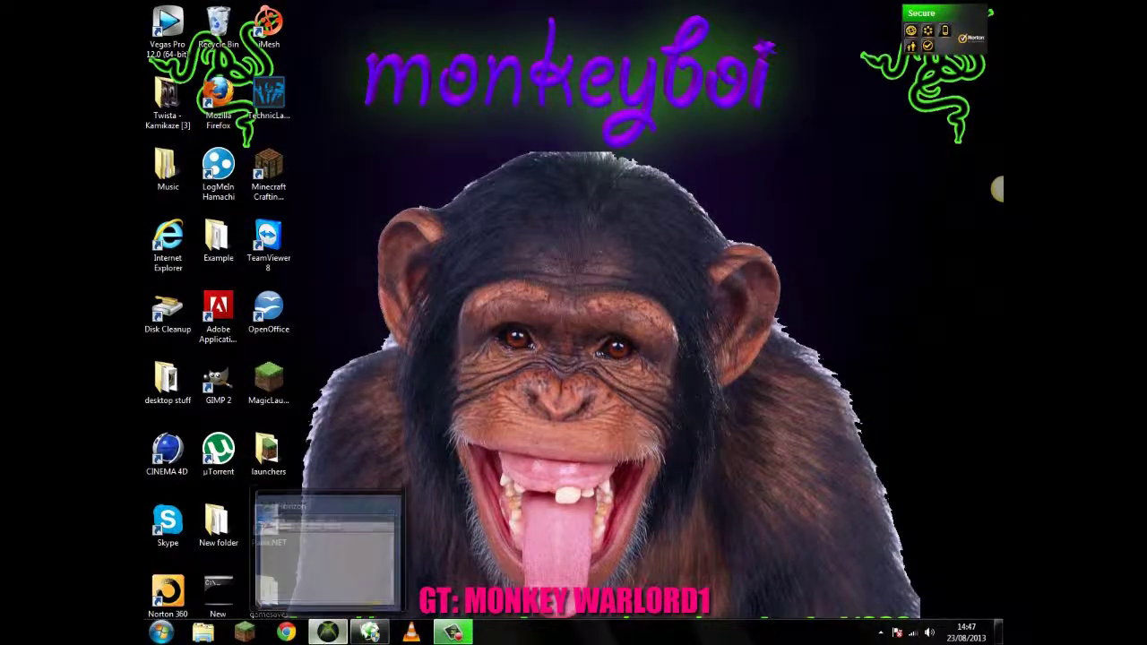
click(326, 633)
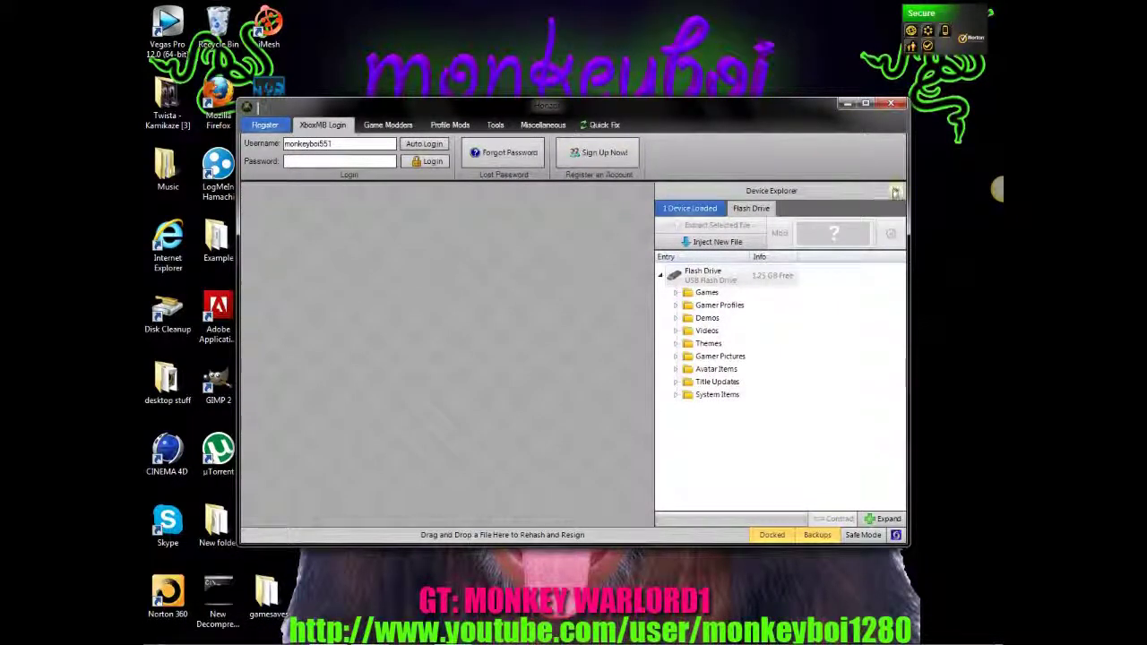
click(895, 190)
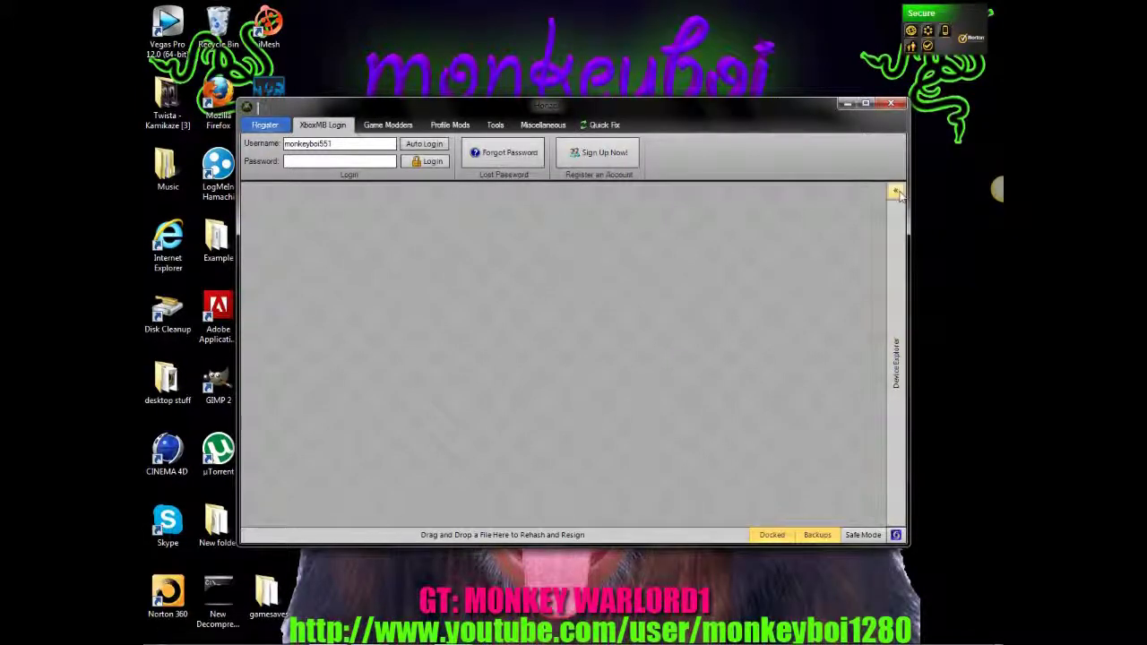
Step: Expand Games under the Flash Drive and scroll down the Minecraft saves to Survival
mouse_move(896, 232)
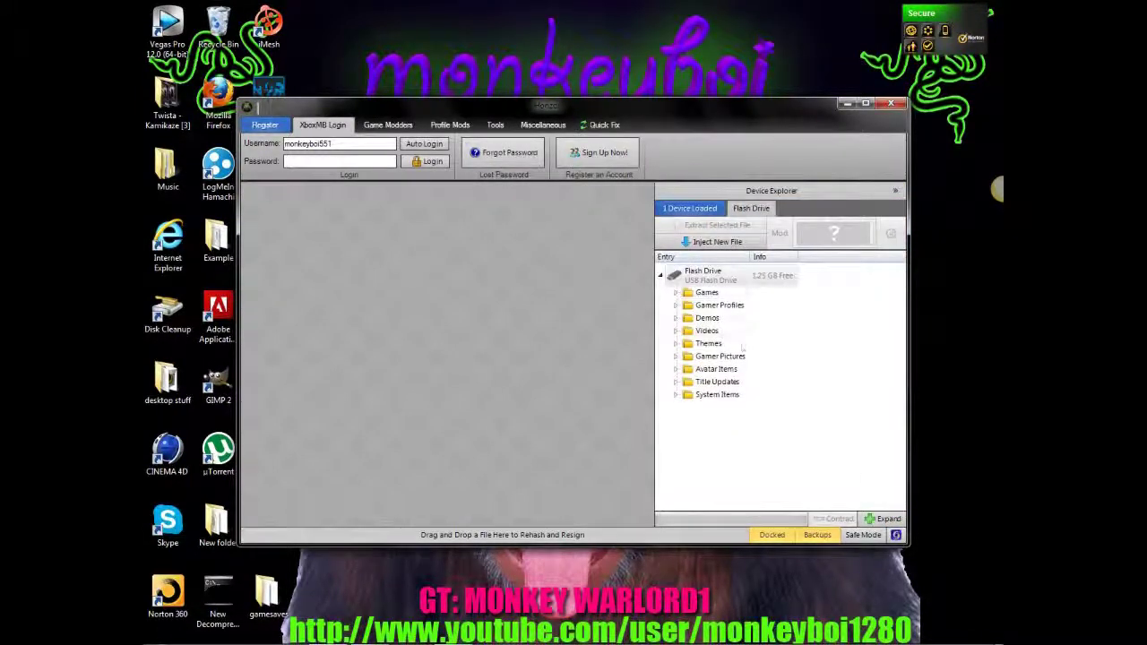
click(674, 294)
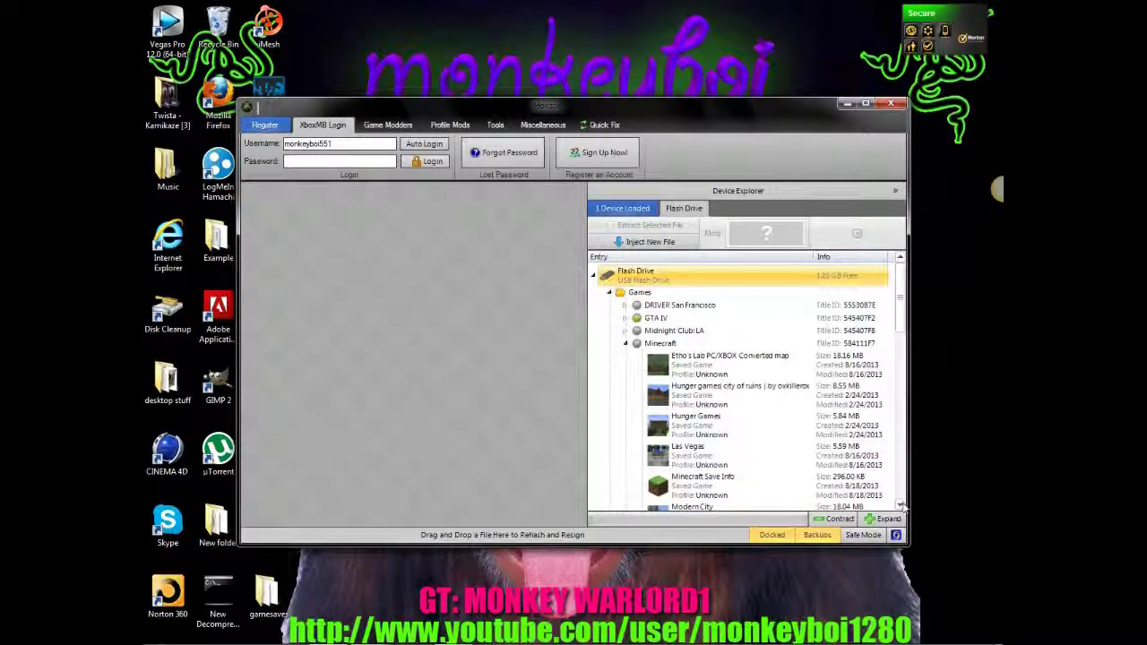
click(902, 506)
scroll(901, 506, down, 5)
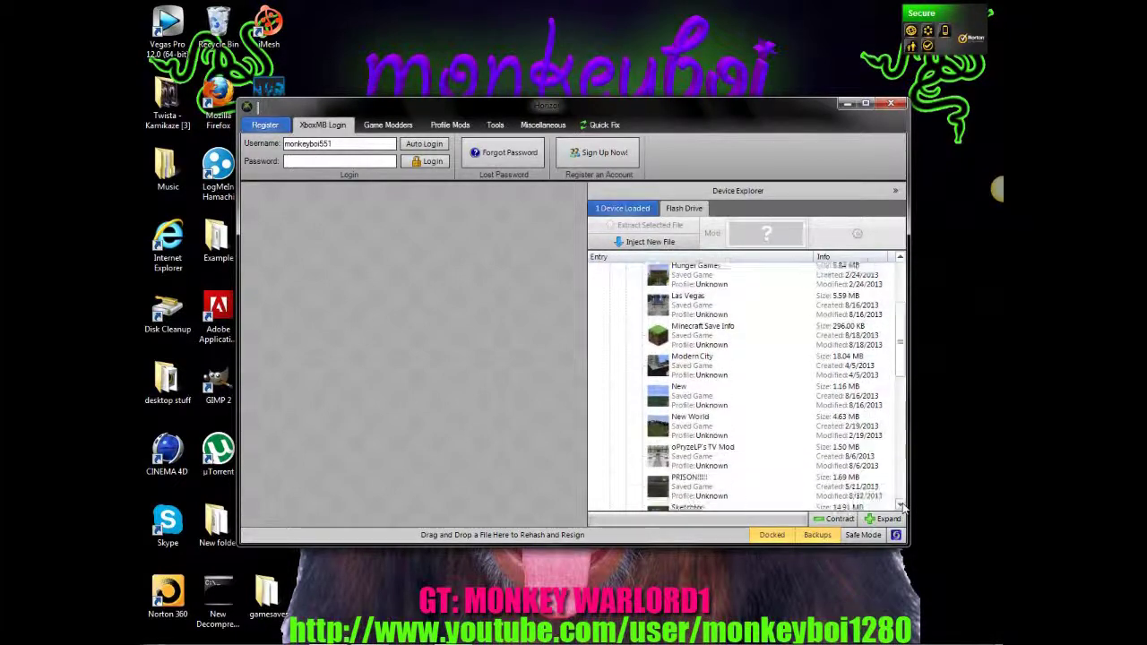
scroll(901, 507, down, 3)
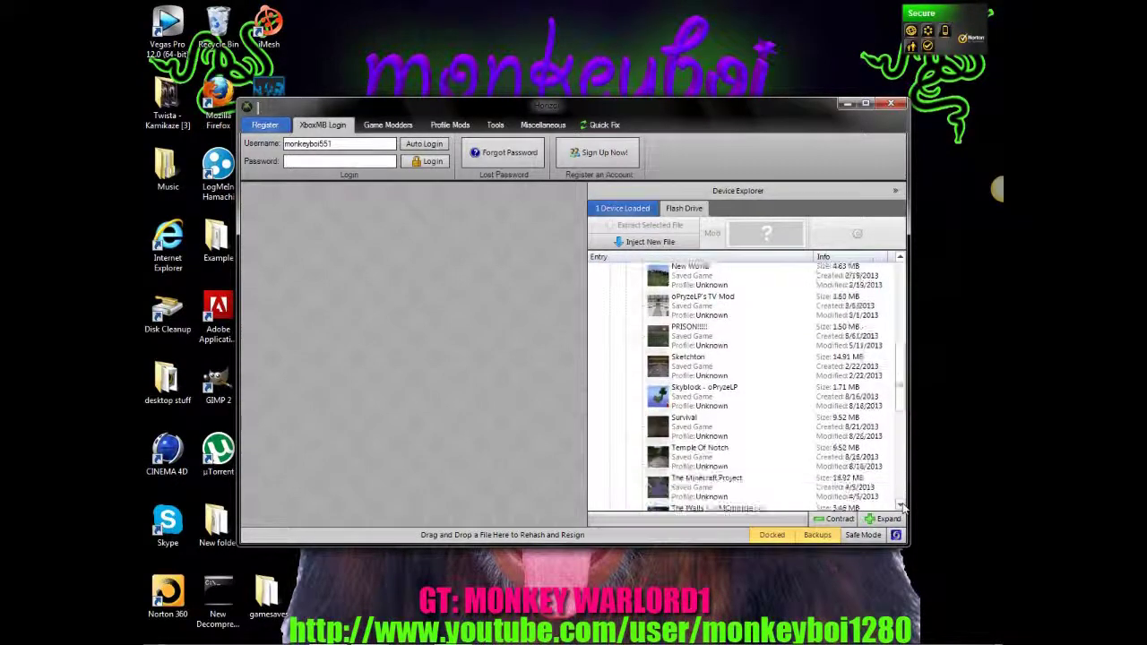
Step: Extract the Survival save to the desktop as Save20130727224942.bin, then minimize Horizon
click(686, 418)
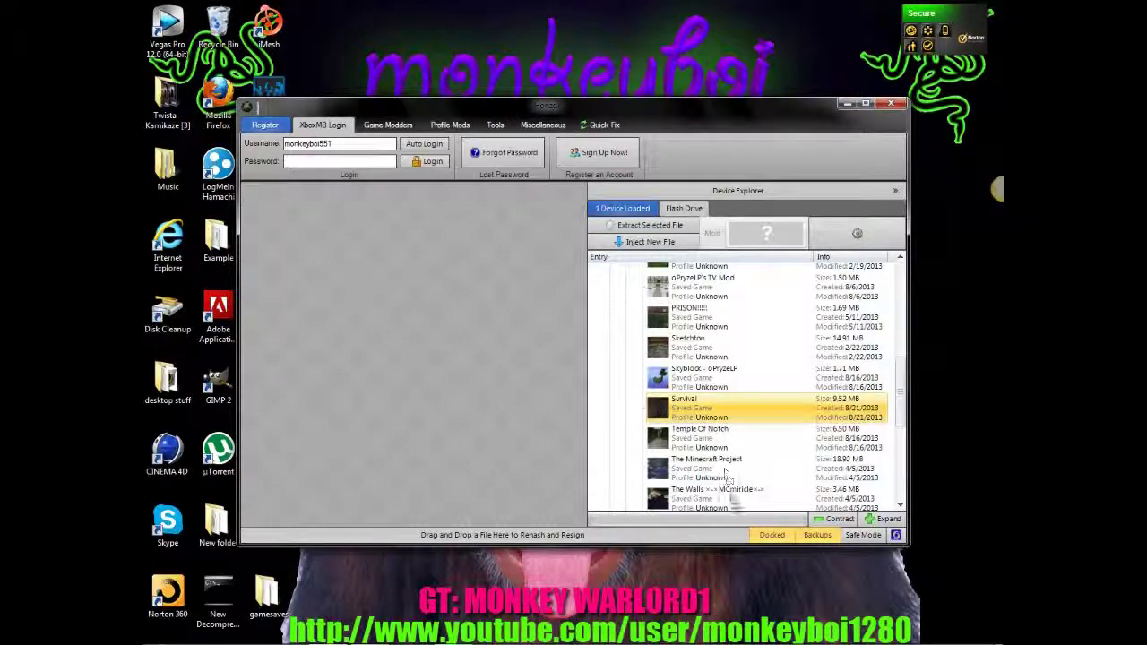
click(788, 578)
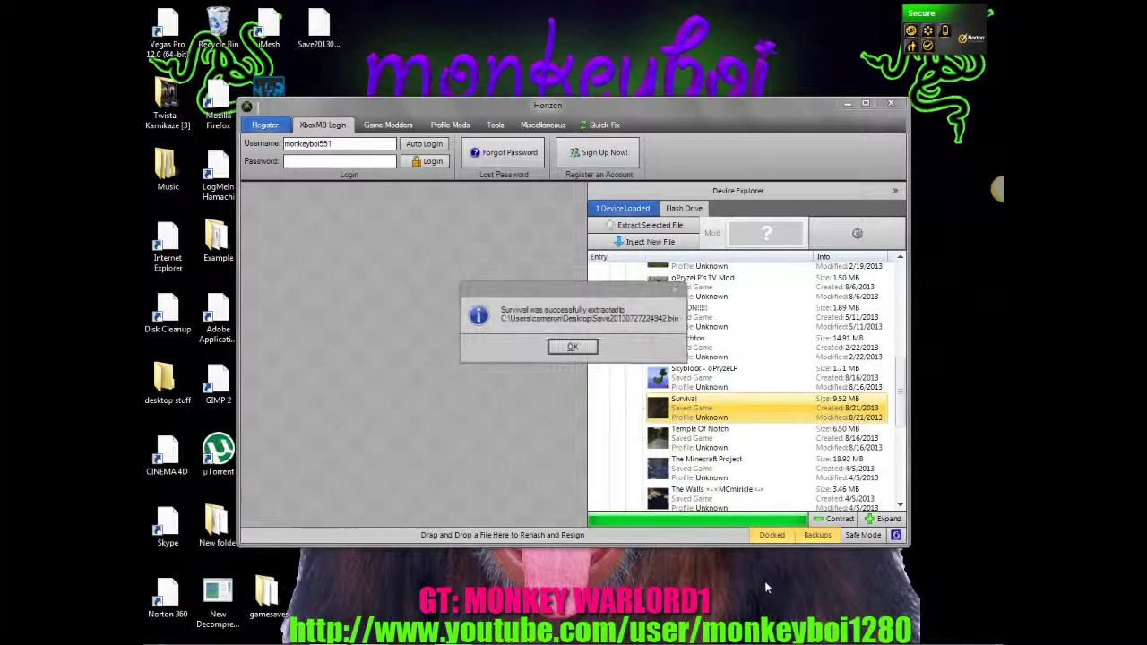
click(572, 346)
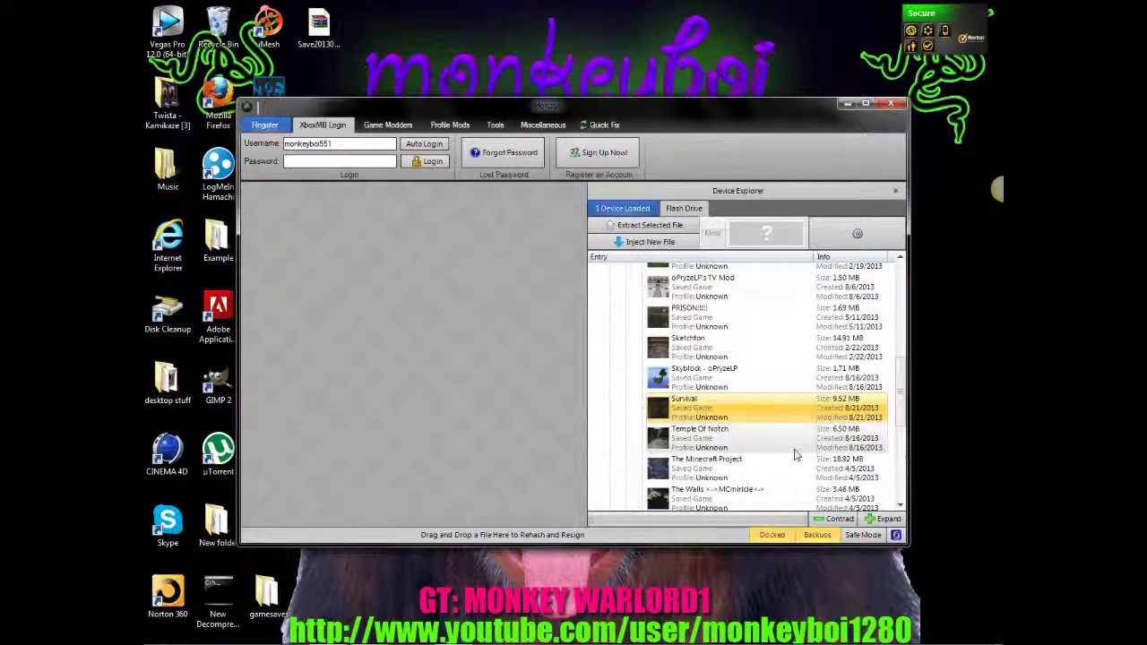
click(846, 106)
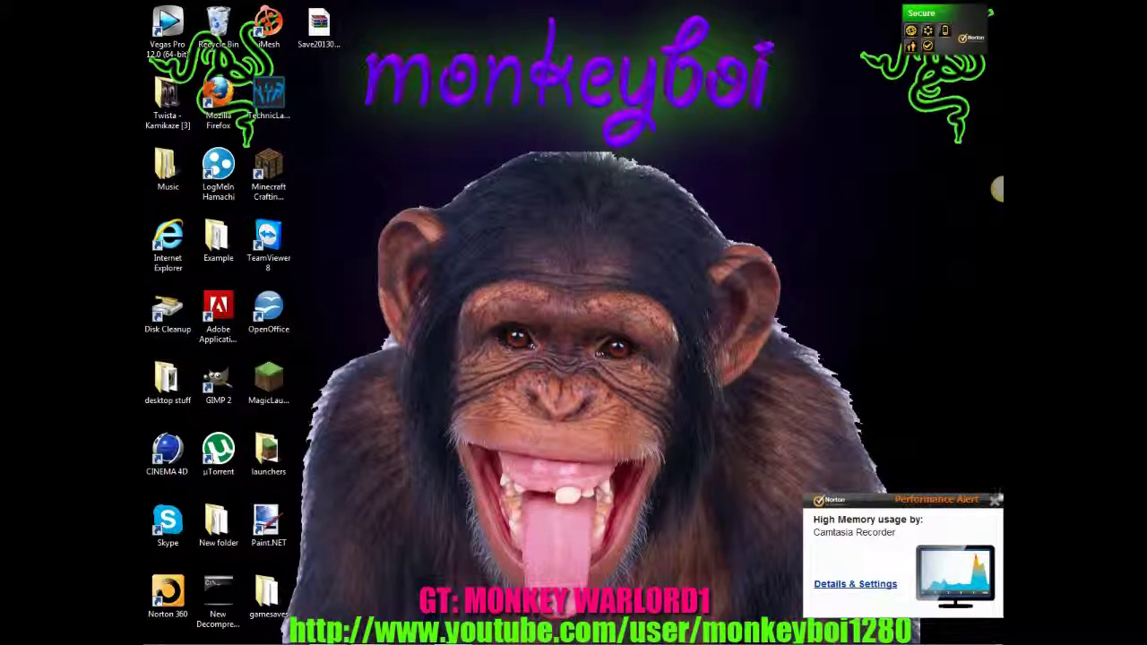
Step: Dismiss the Norton Performance Alert and restore the 360Revolution window from the taskbar
click(995, 502)
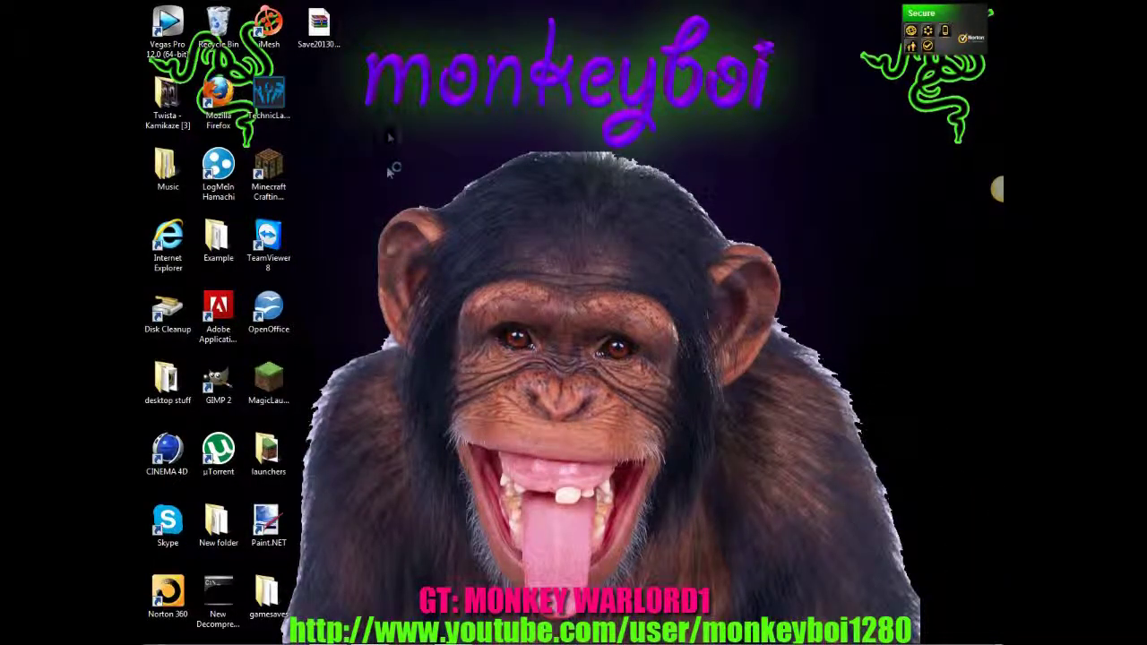
mouse_move(368, 631)
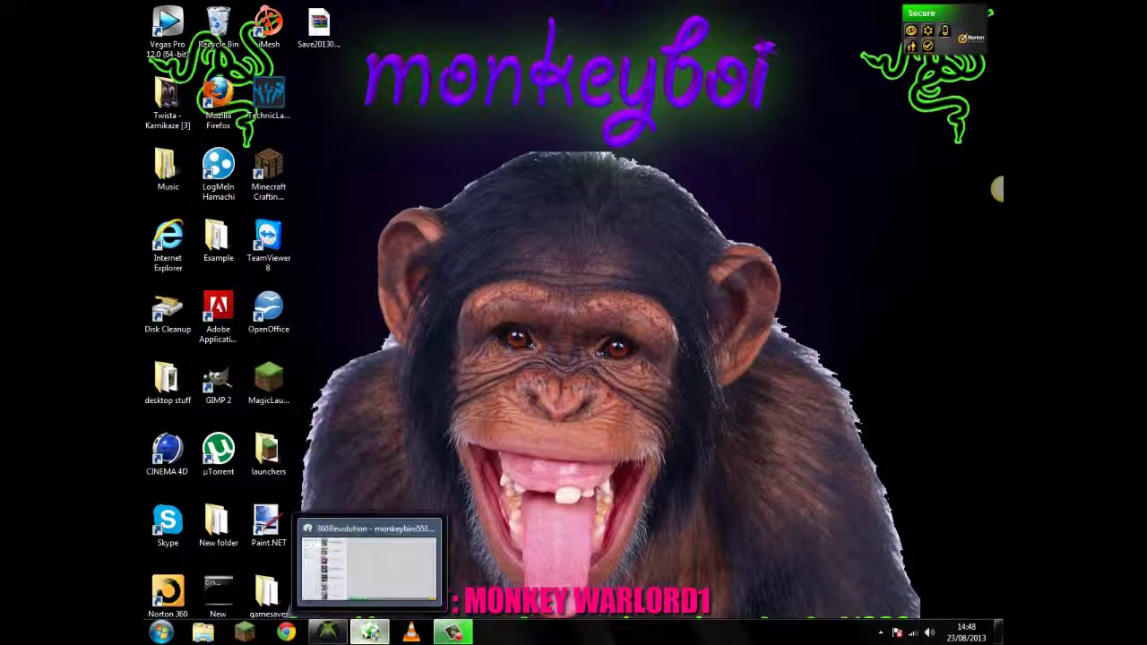
click(369, 635)
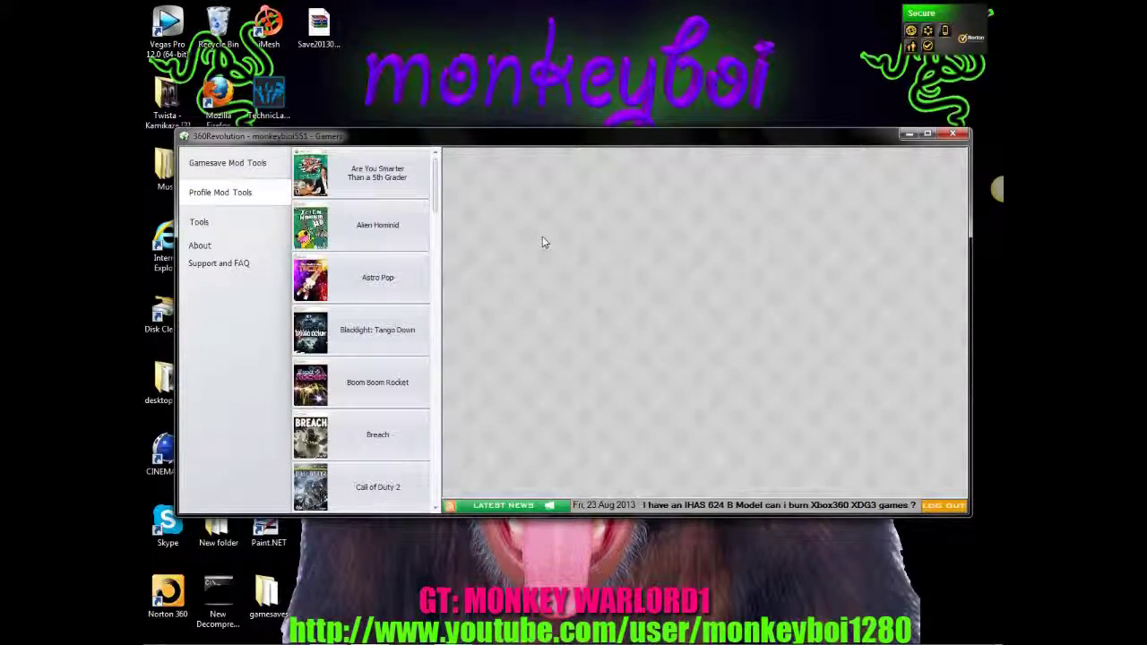
Step: Under Gamesave Mod Tools, scroll the game list down and open the Minecraft editor
click(222, 168)
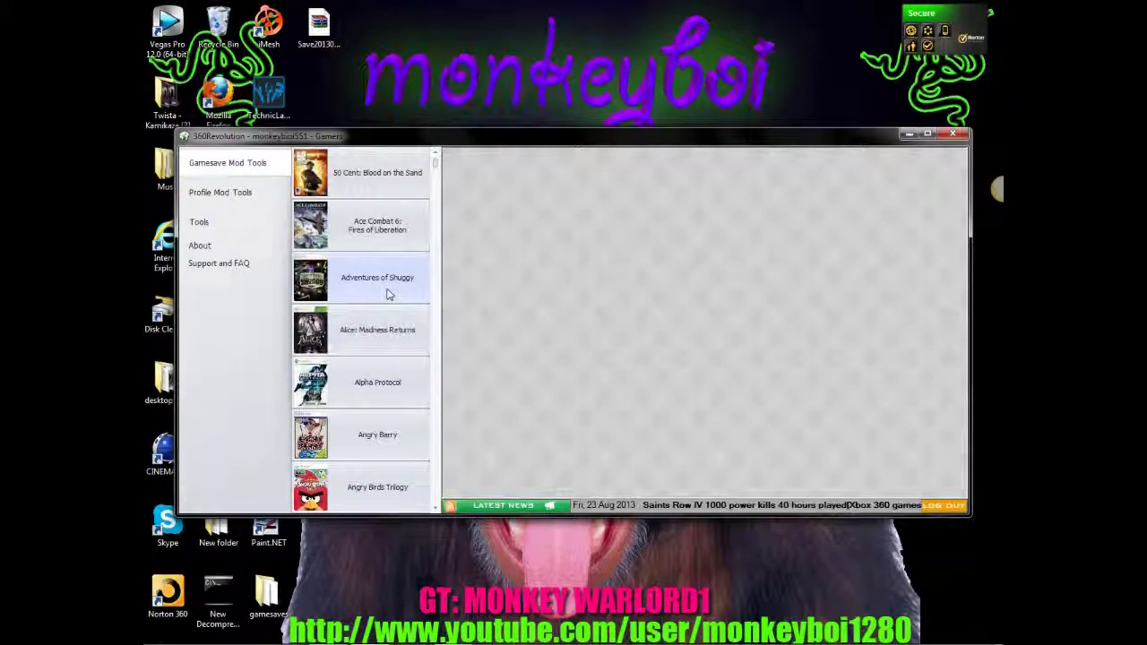
scroll(389, 294, down, 10)
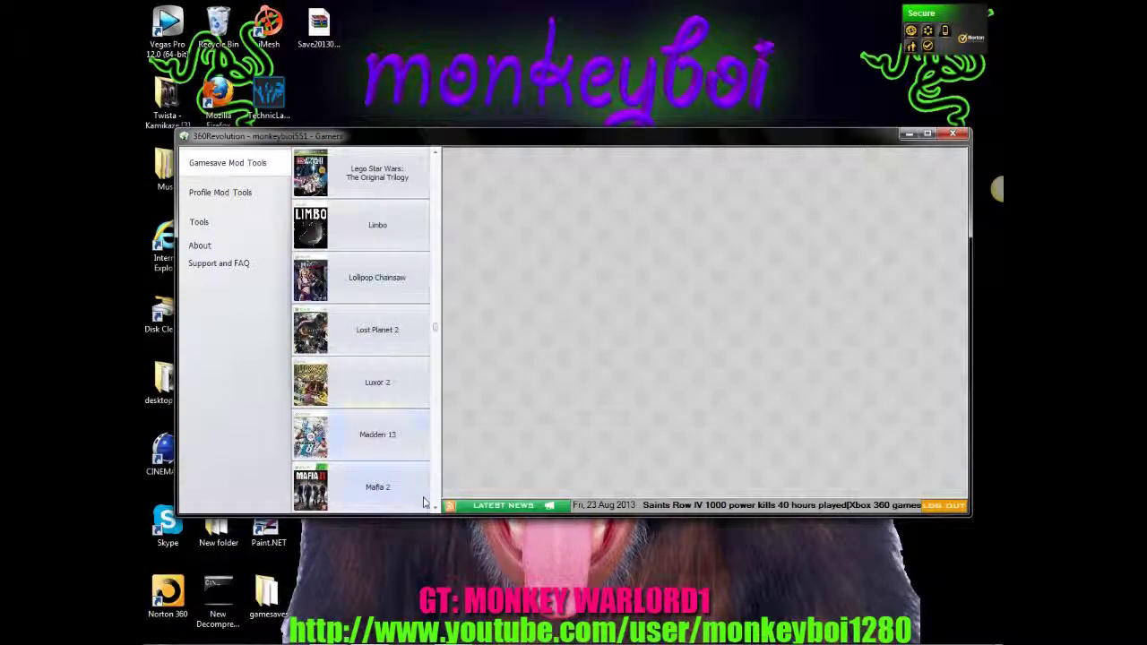
scroll(435, 507, down, 5)
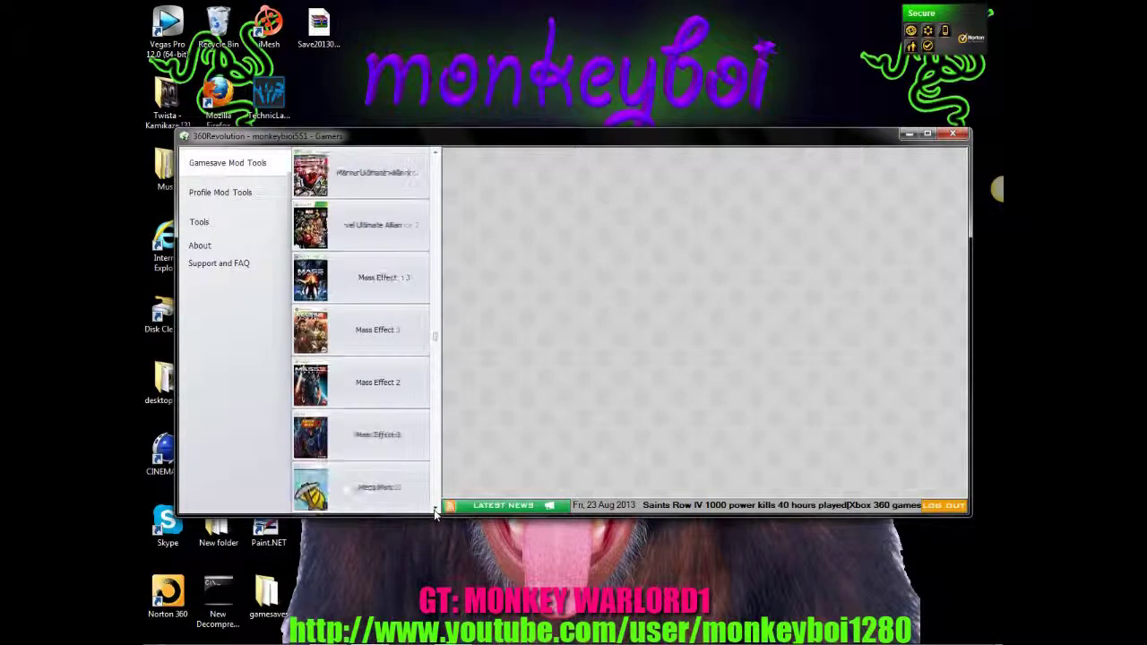
scroll(434, 511, down, 10)
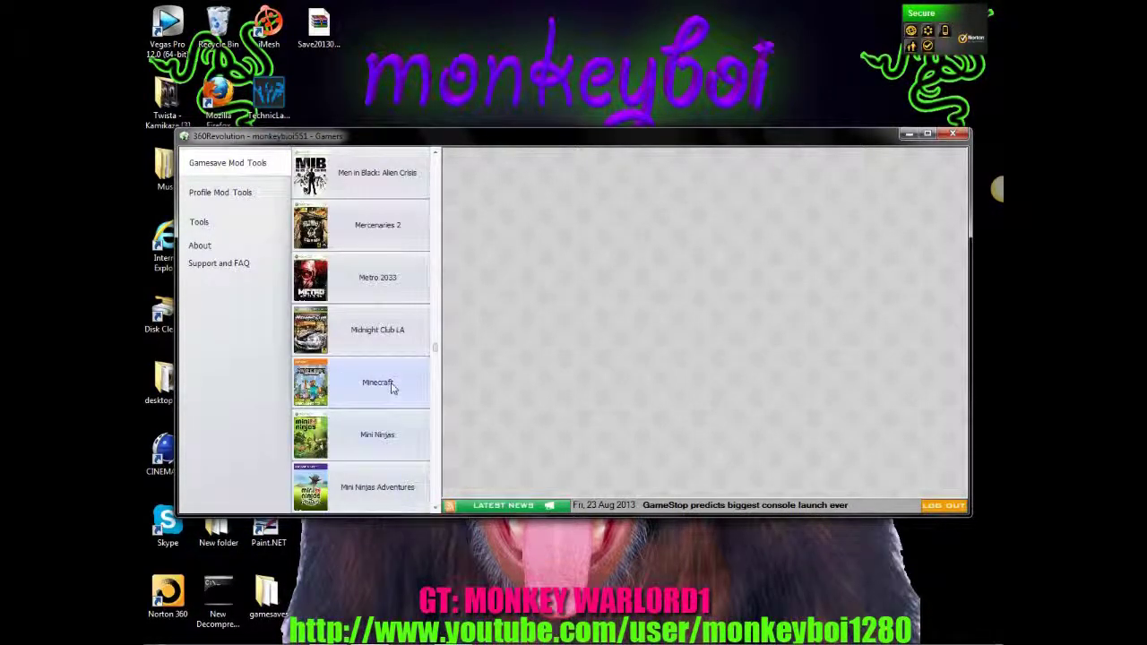
click(355, 386)
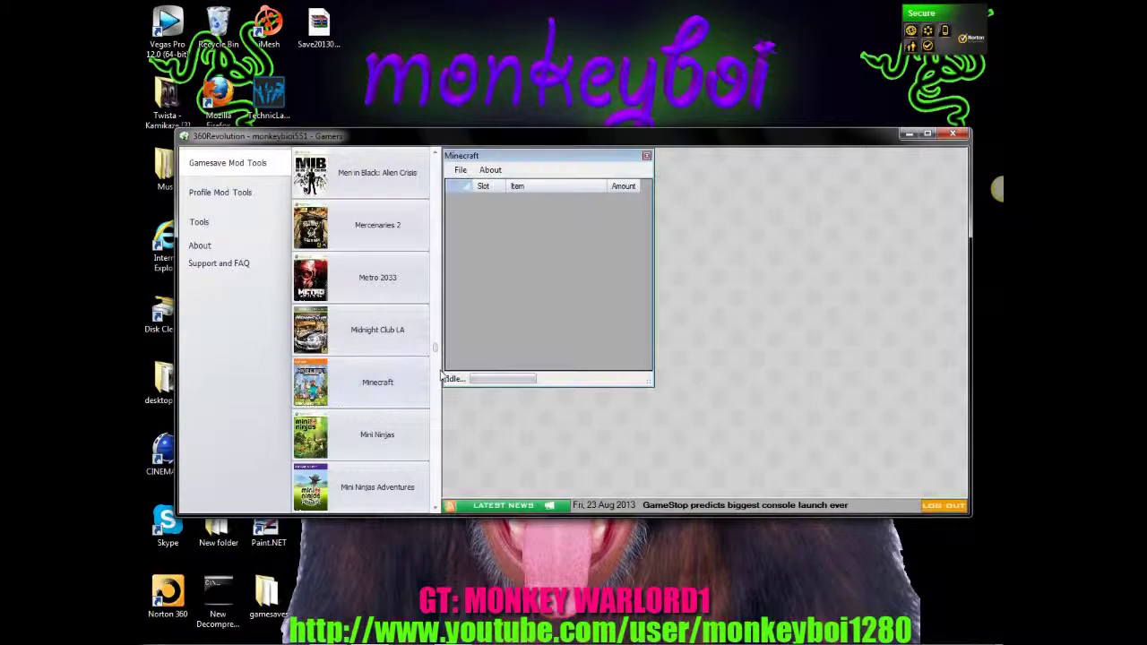
click(463, 170)
click(462, 170)
click(462, 170)
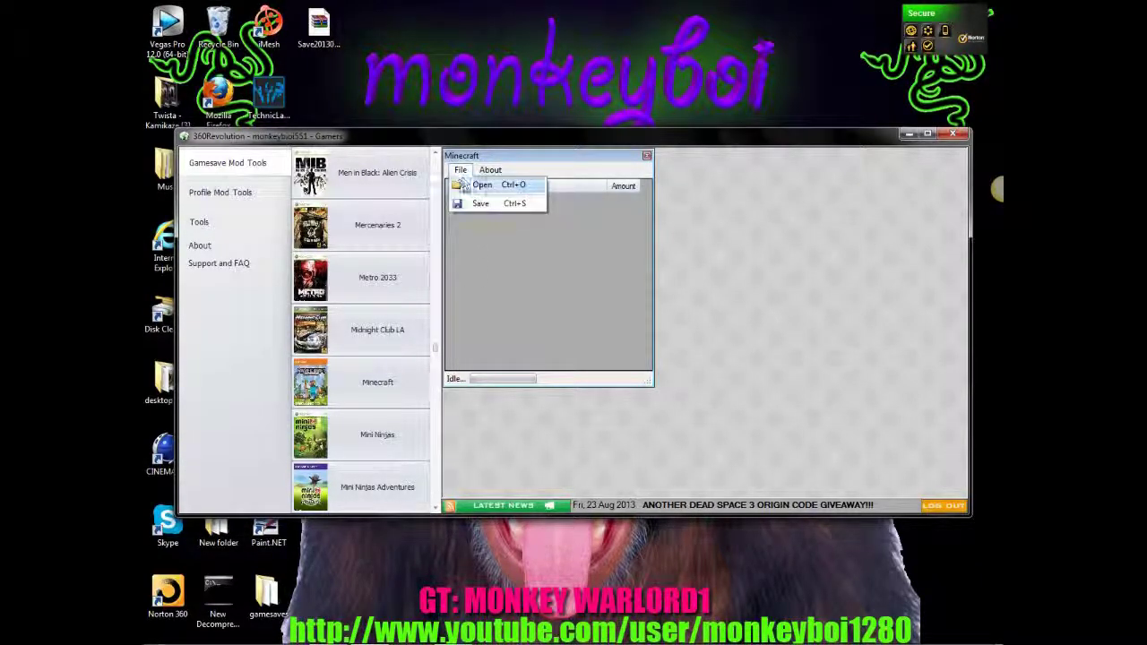
click(465, 186)
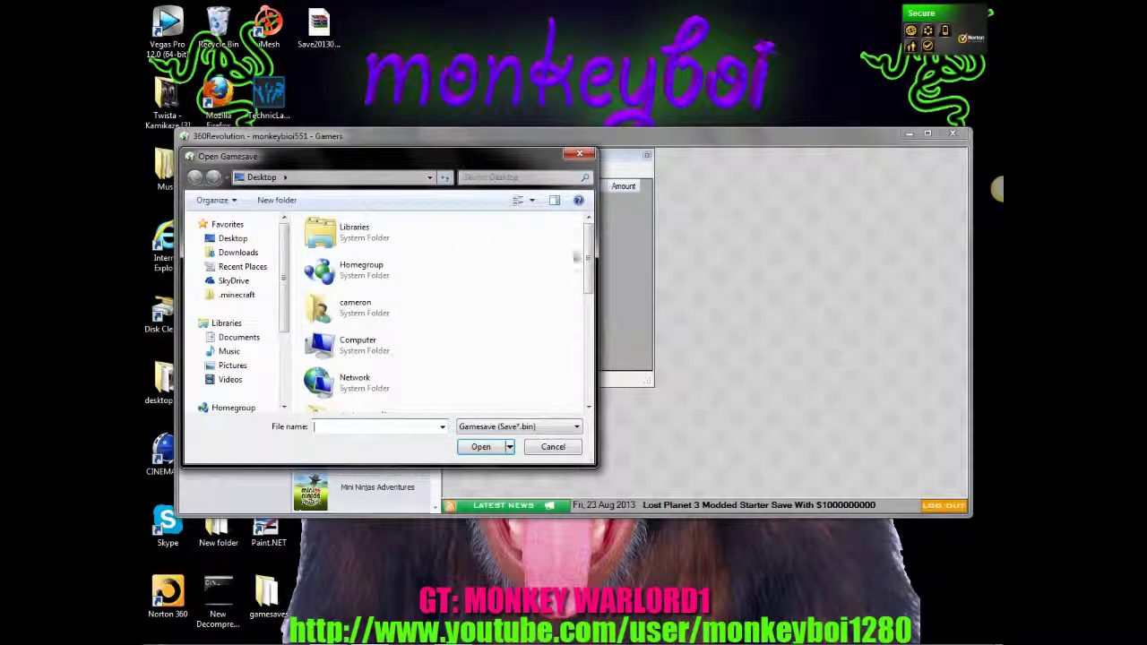
drag(584, 251, 584, 363)
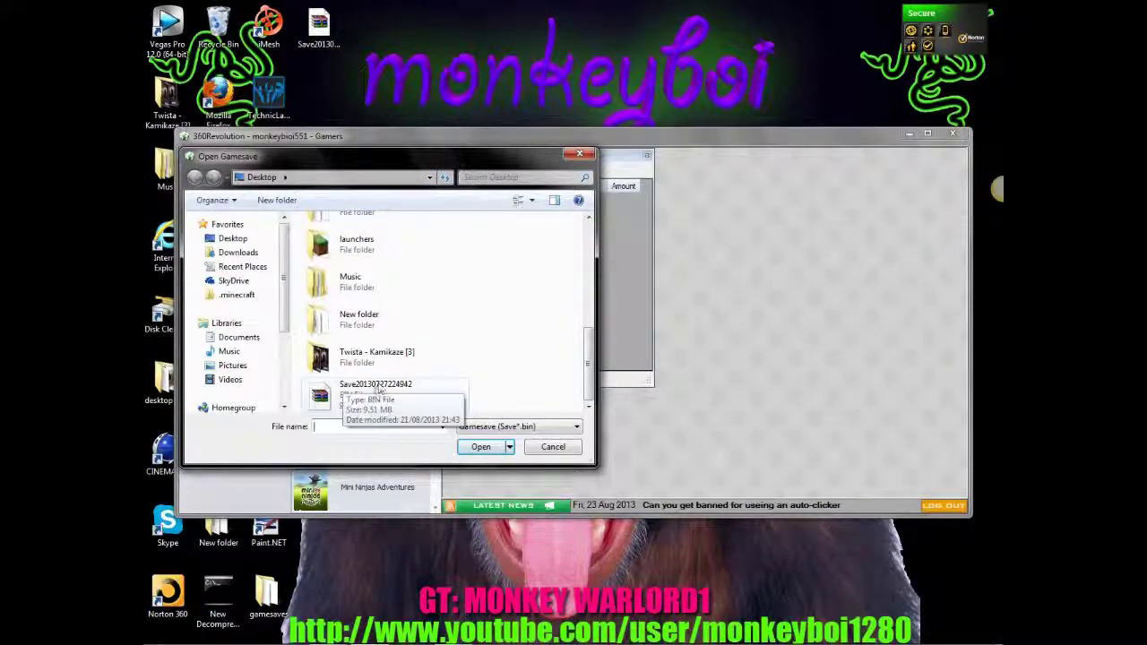
click(350, 392)
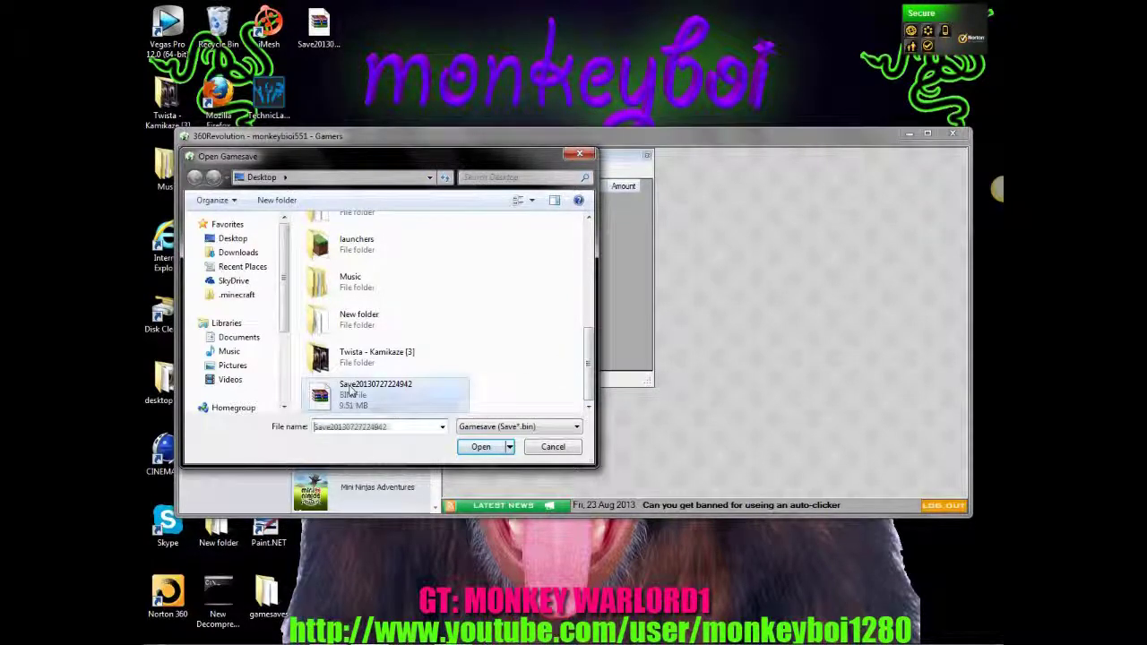
click(479, 446)
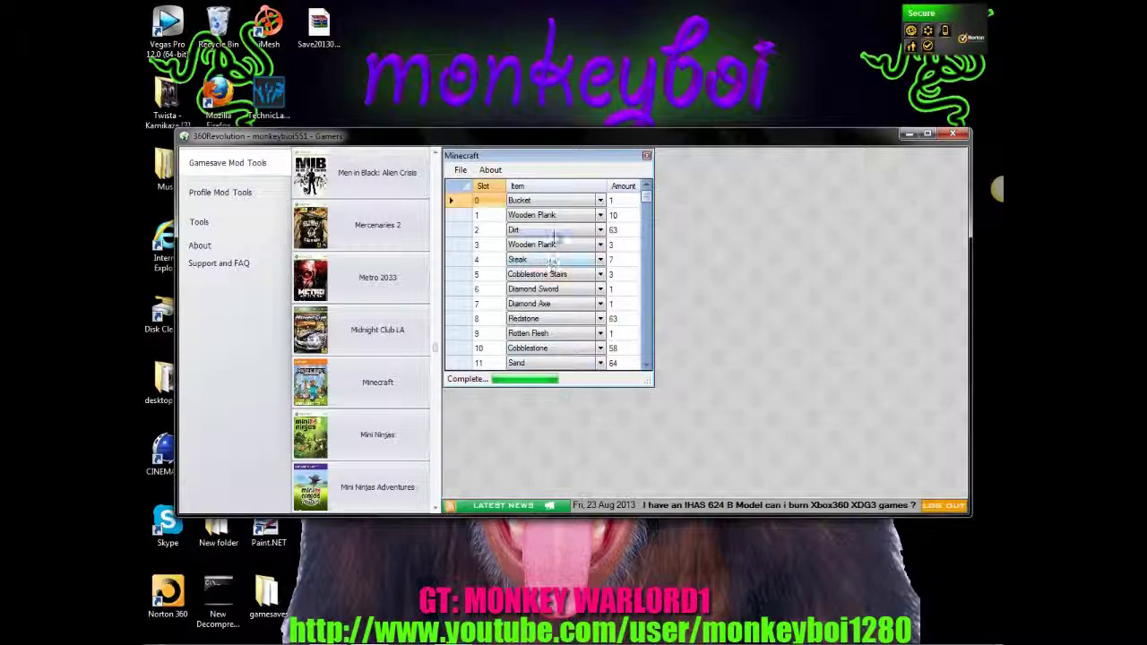
scroll(556, 233, down, 10)
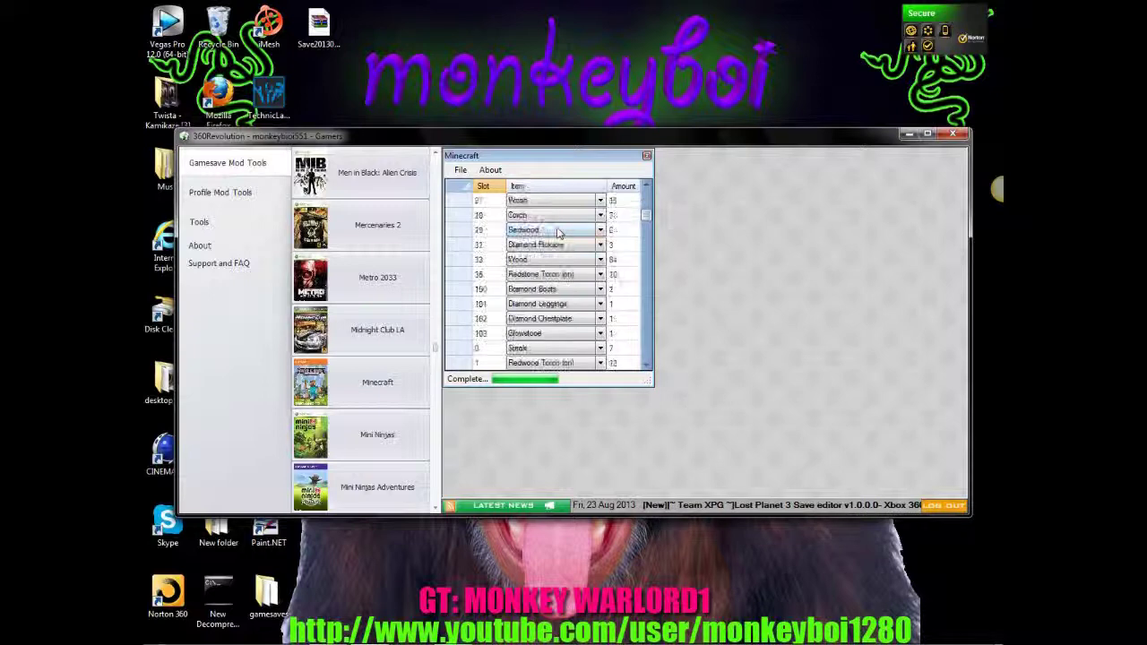
scroll(556, 260, down, 10)
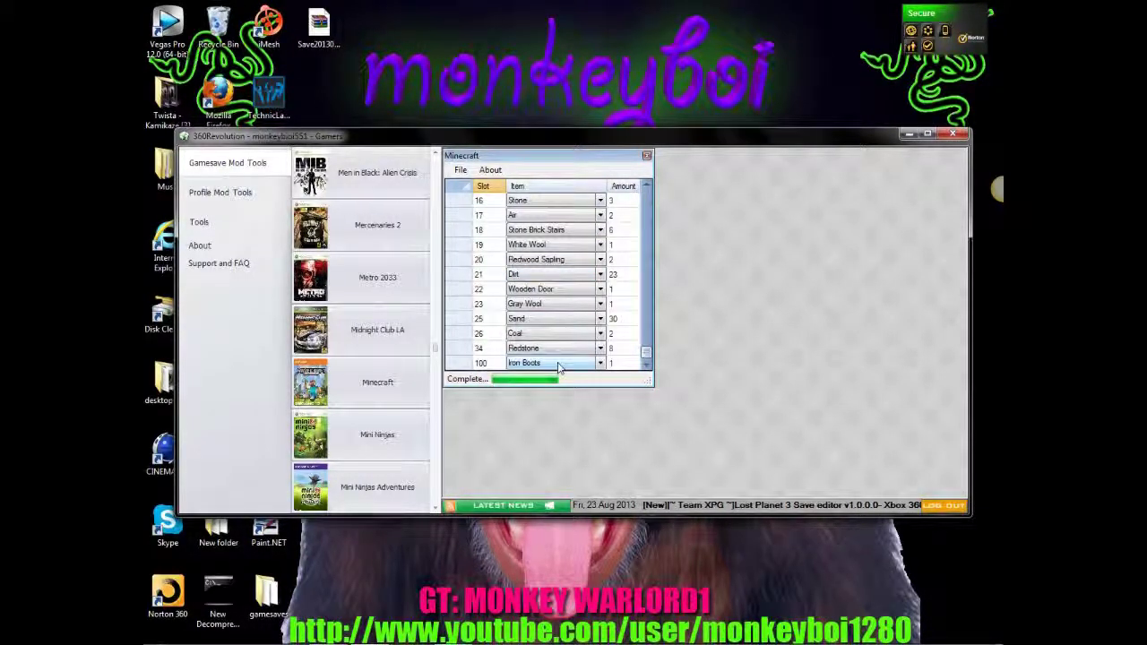
scroll(557, 358, up, 10)
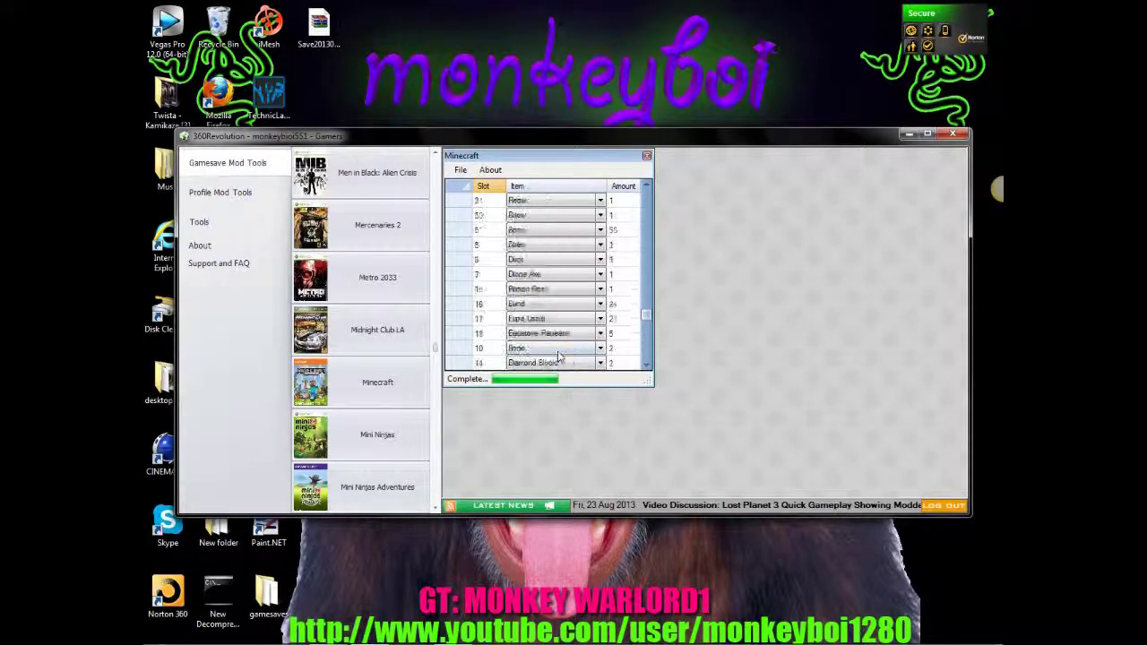
scroll(564, 342, up, 8)
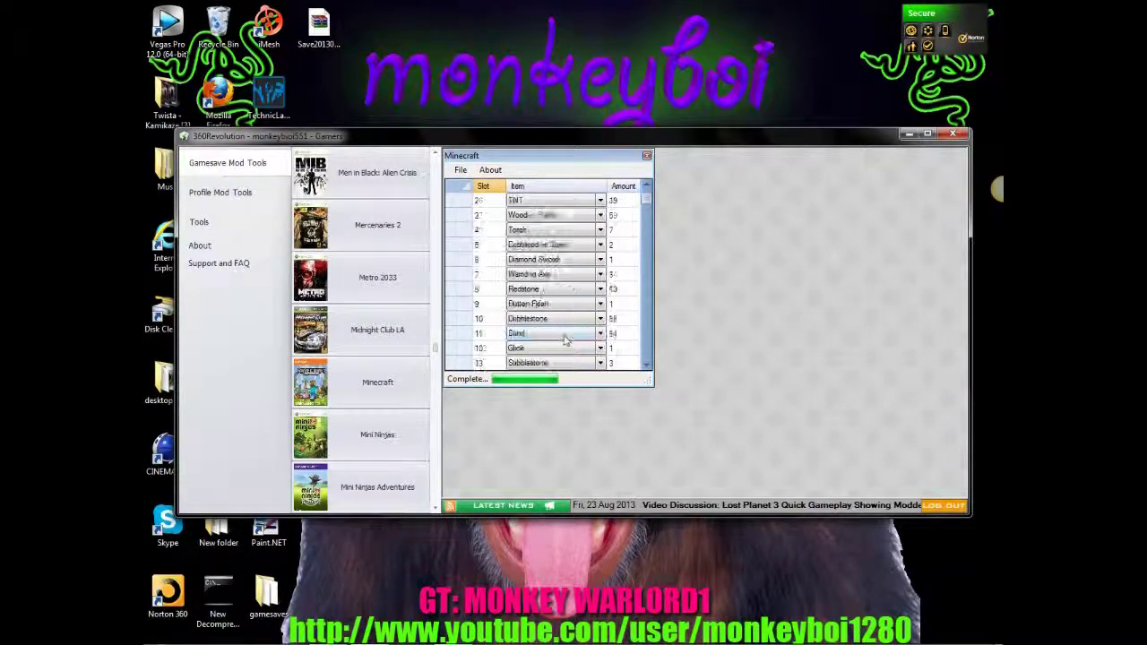
scroll(564, 342, down, 6)
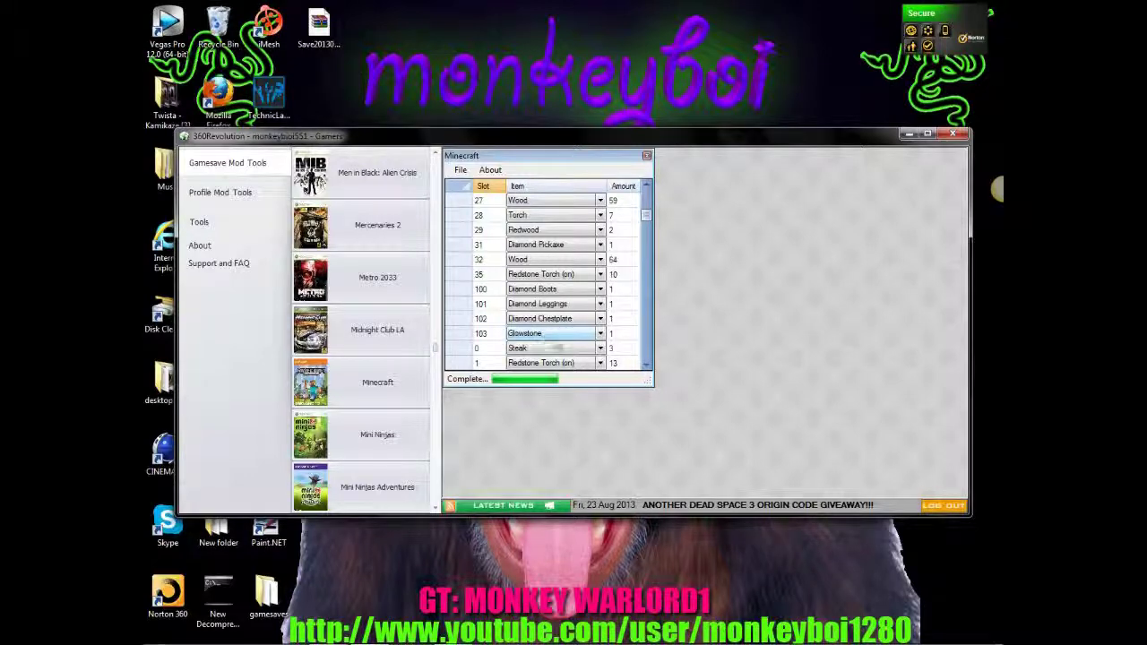
click(646, 366)
click(646, 366)
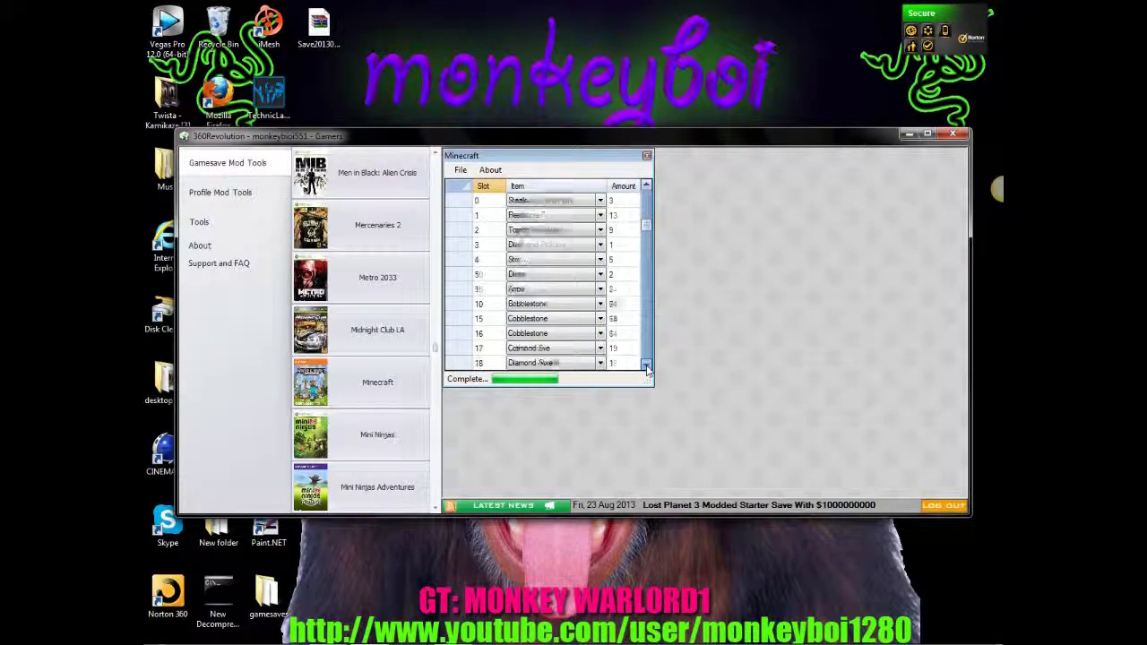
click(646, 366)
click(646, 365)
click(646, 366)
click(646, 366)
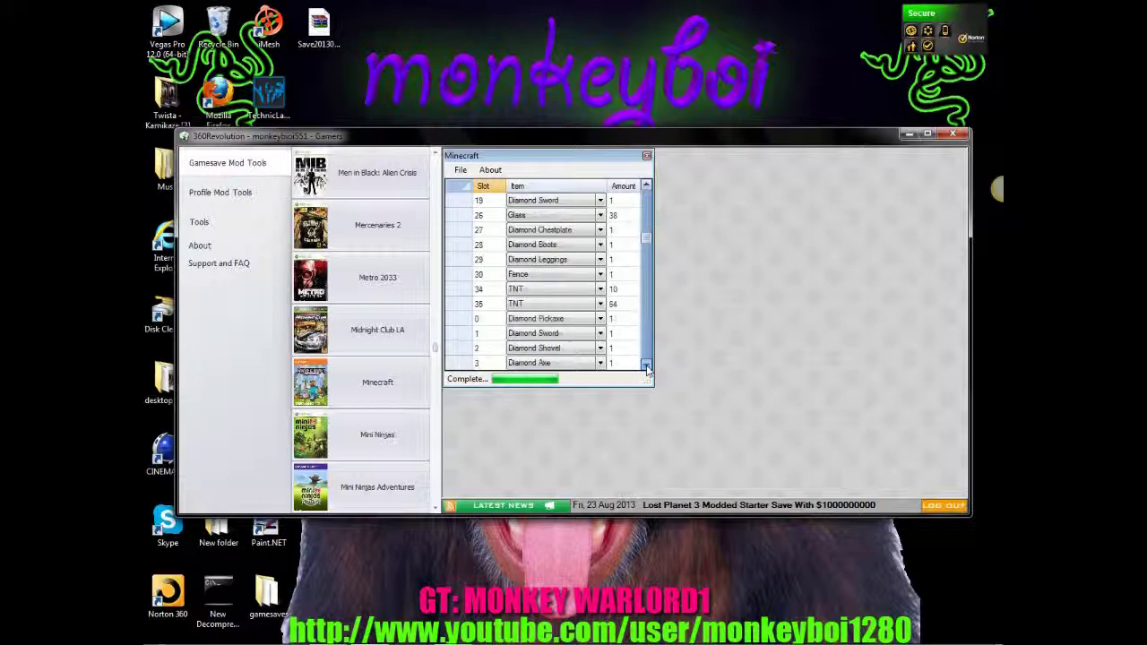
click(646, 366)
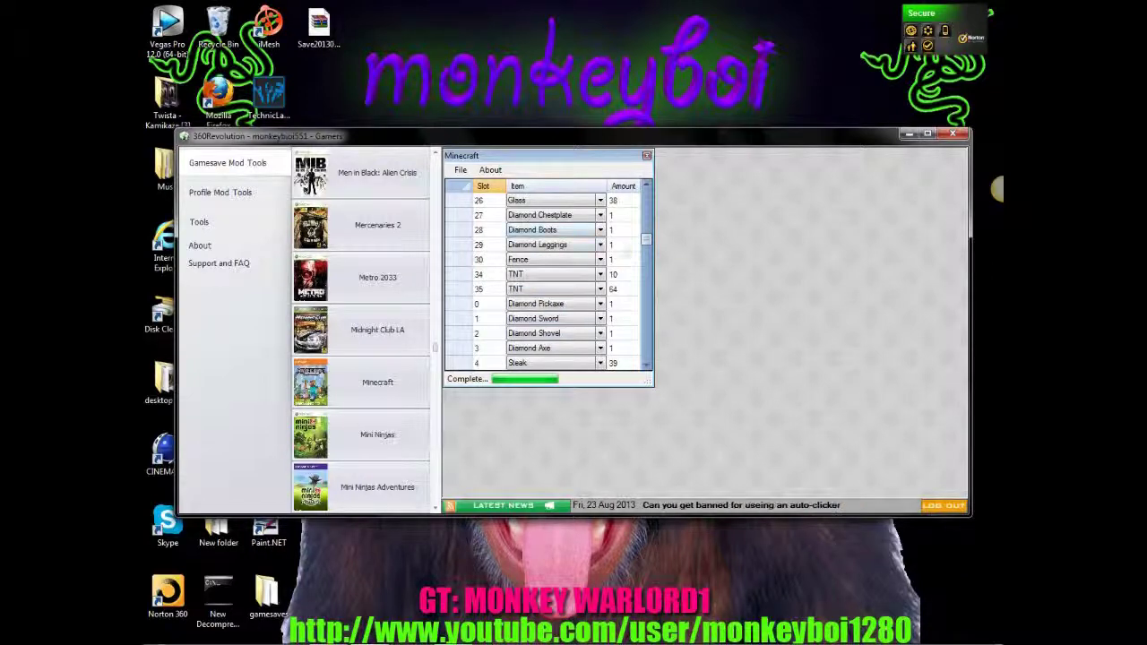
drag(649, 242, 649, 266)
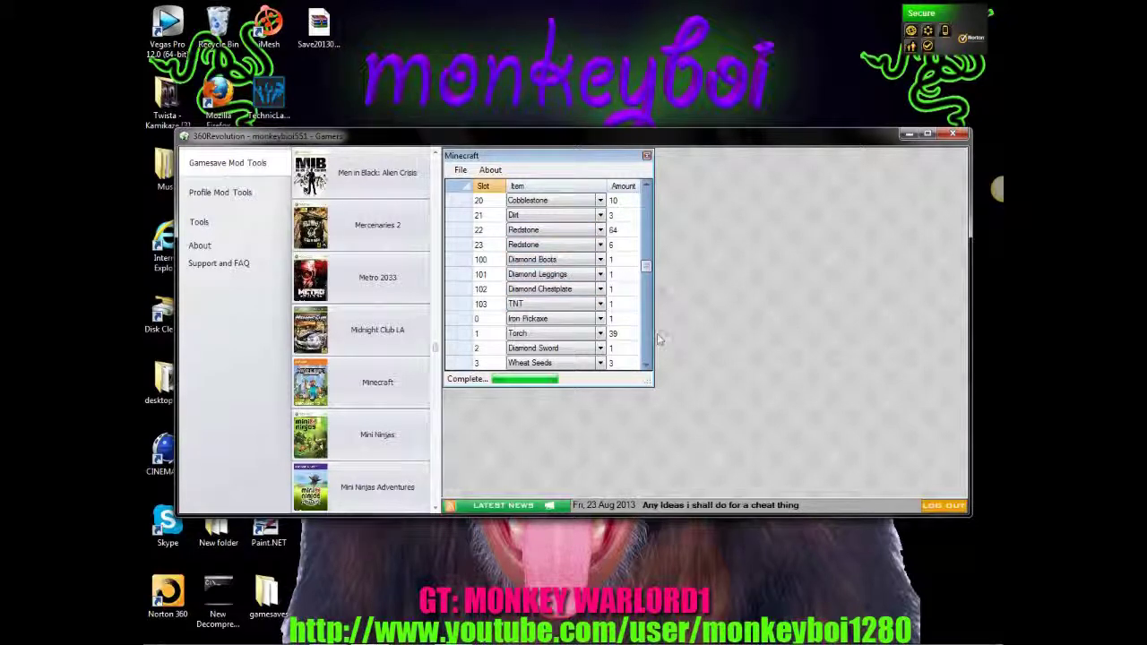
drag(645, 264, 644, 306)
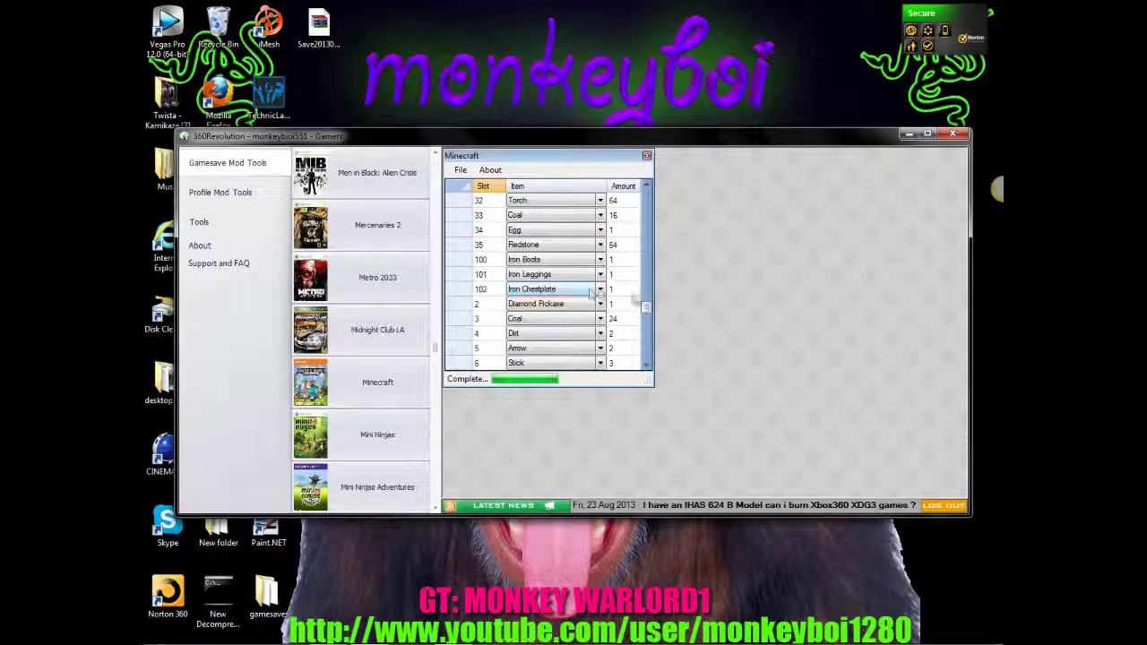
drag(645, 308, 644, 270)
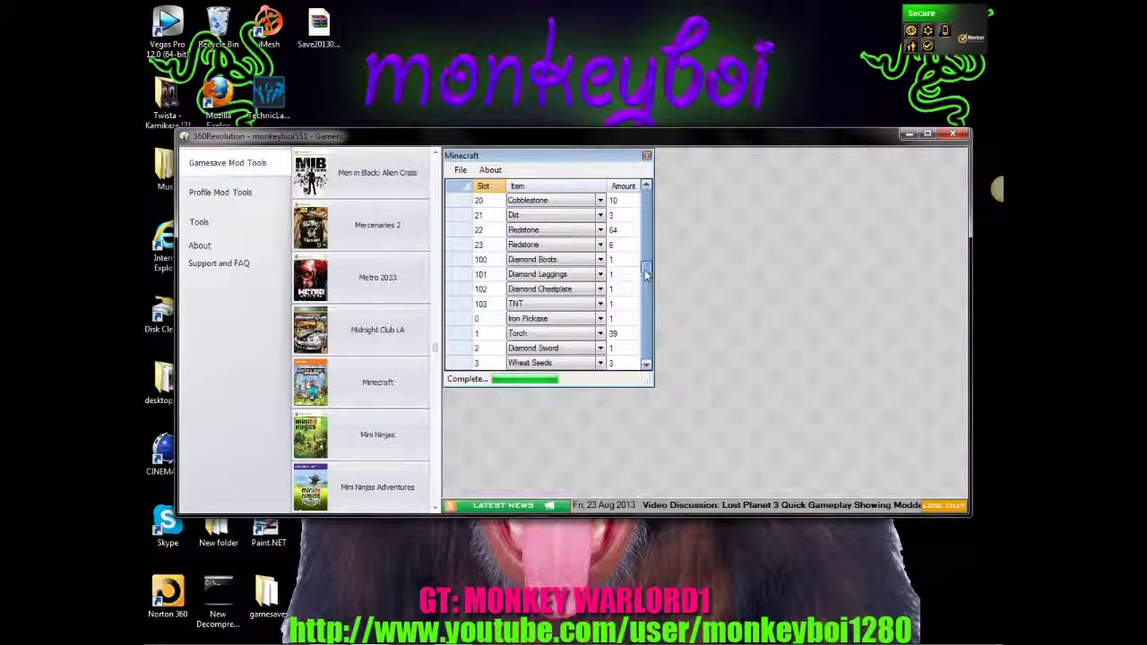
click(648, 184)
click(648, 183)
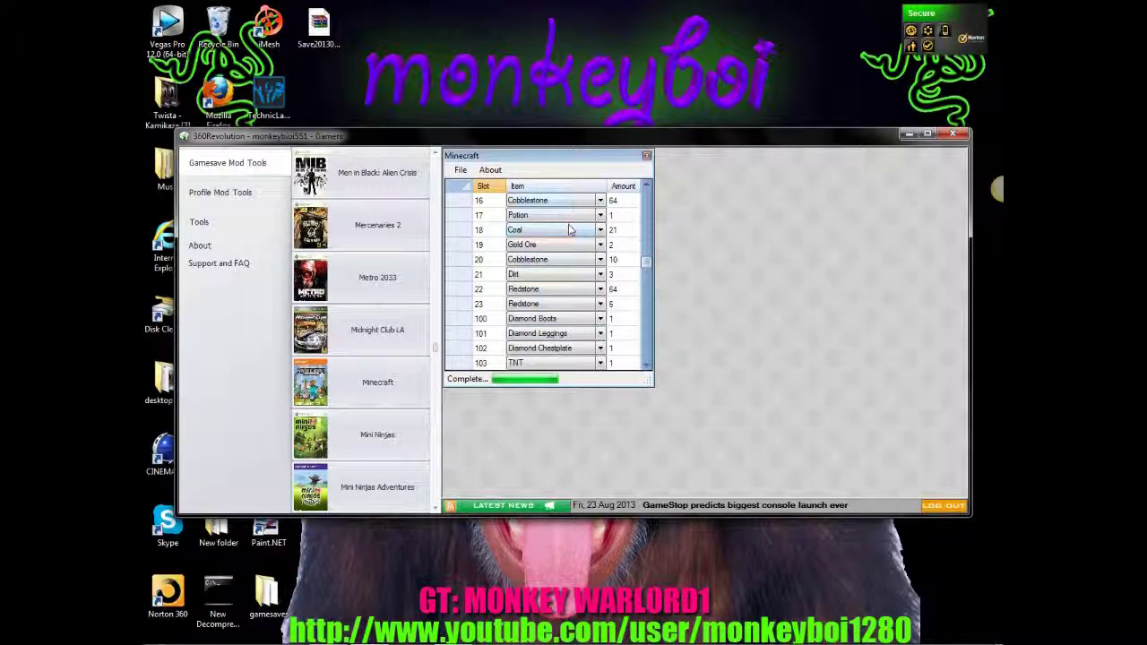
Step: Replace slot 16's Cobblestone with TNT, chosen from the item dropdown list
click(599, 206)
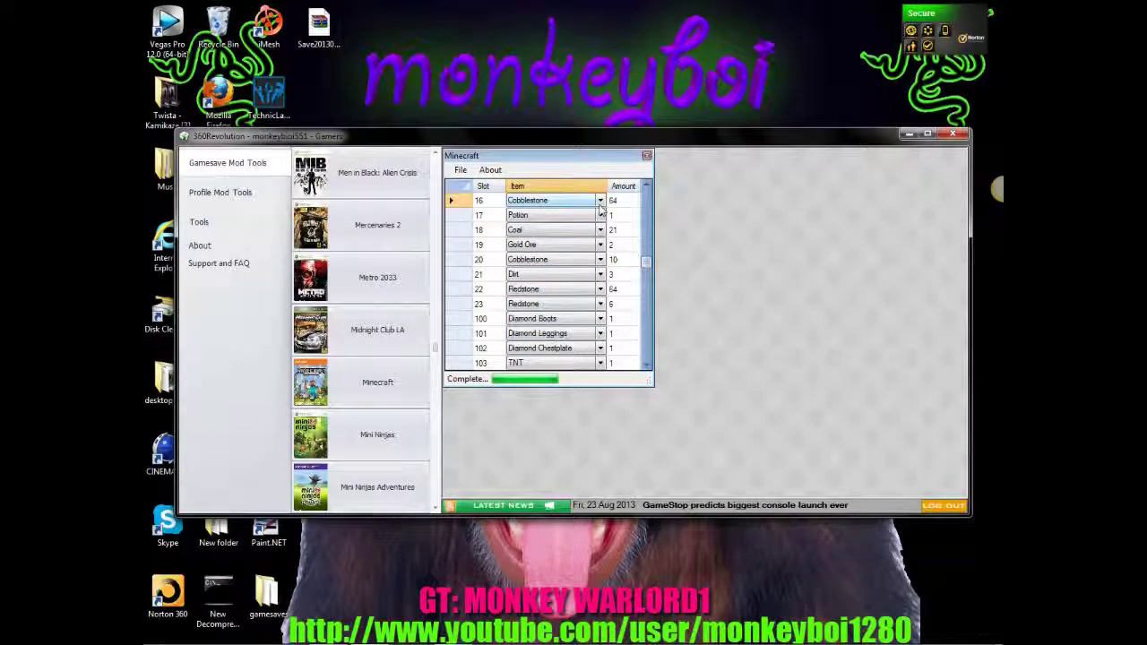
click(600, 203)
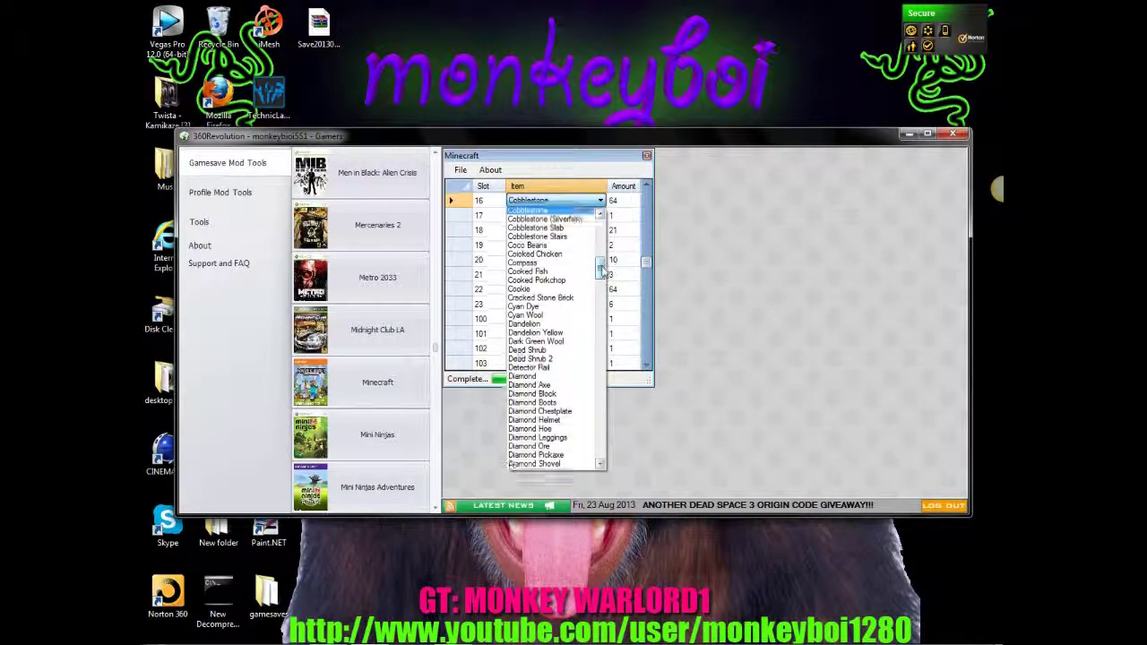
drag(601, 271, 601, 394)
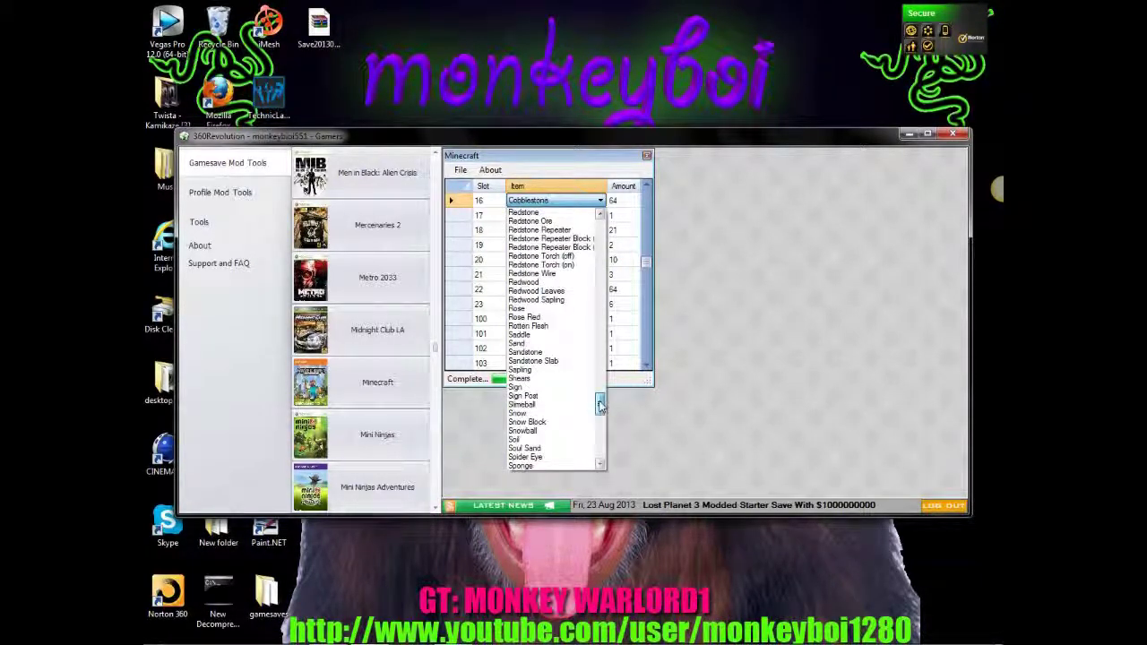
drag(600, 406, 602, 362)
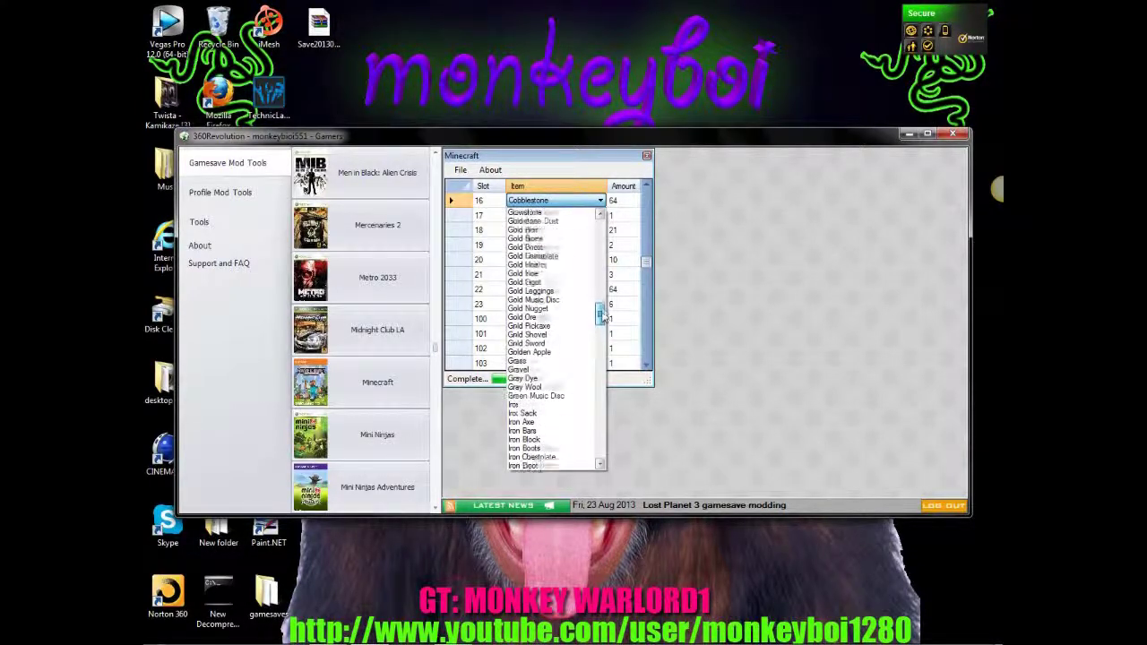
drag(602, 315, 603, 273)
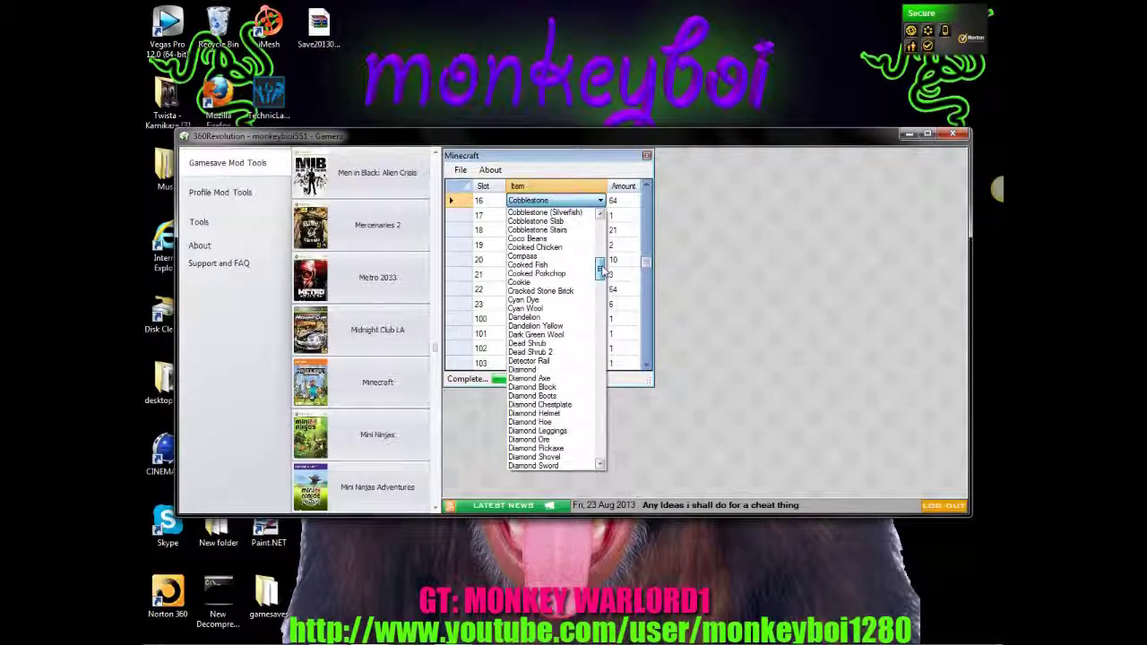
scroll(604, 273, up, 1)
drag(603, 260, 602, 244)
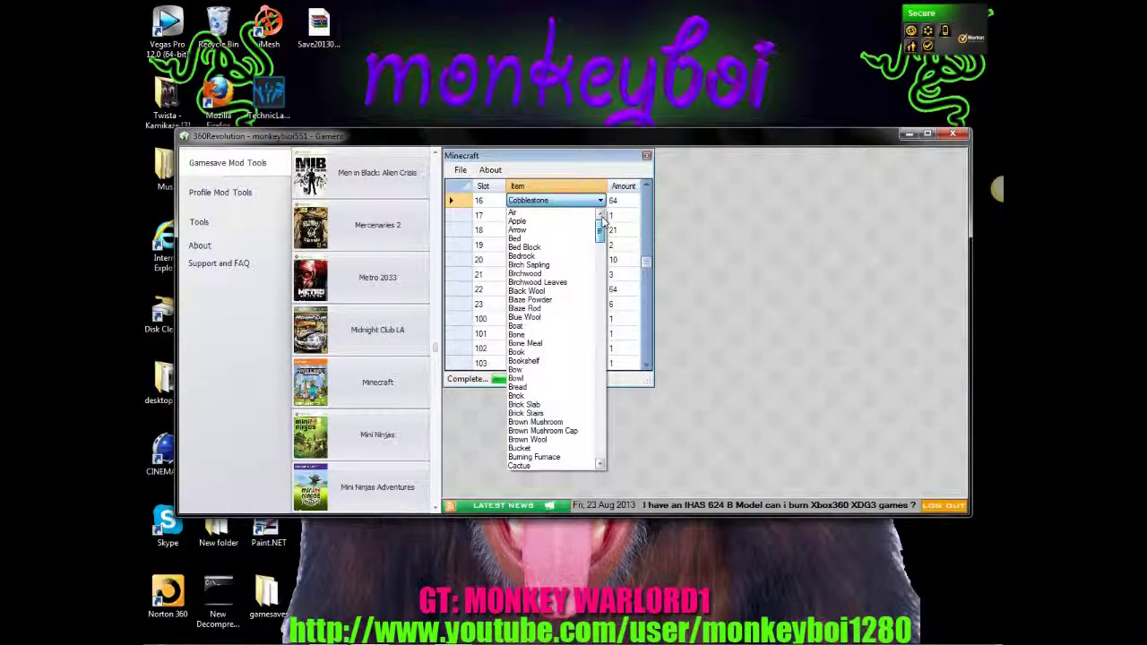
drag(604, 223, 604, 444)
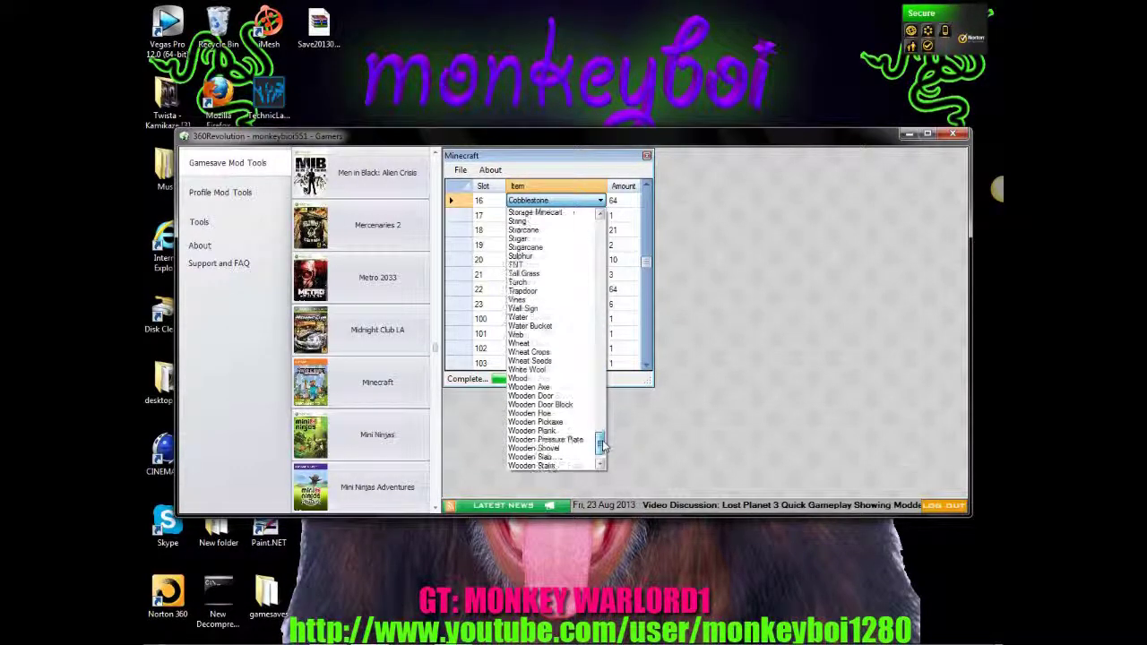
click(554, 265)
Step: Enter 64 as the amount for the TNT in inventory slot 16
click(517, 216)
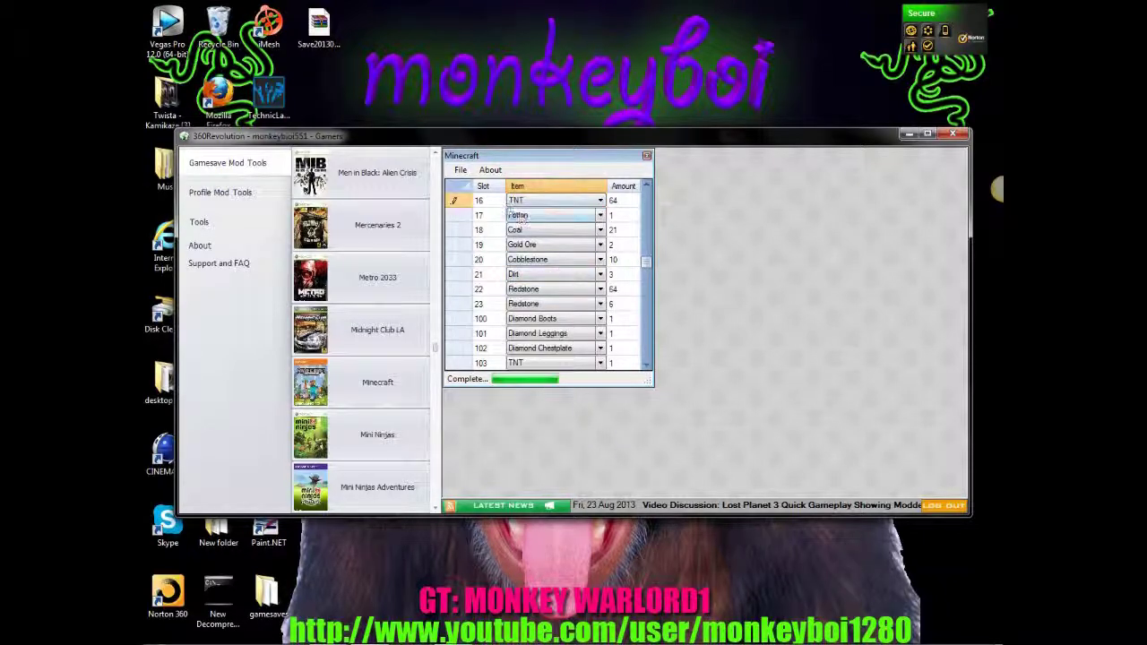
click(627, 203)
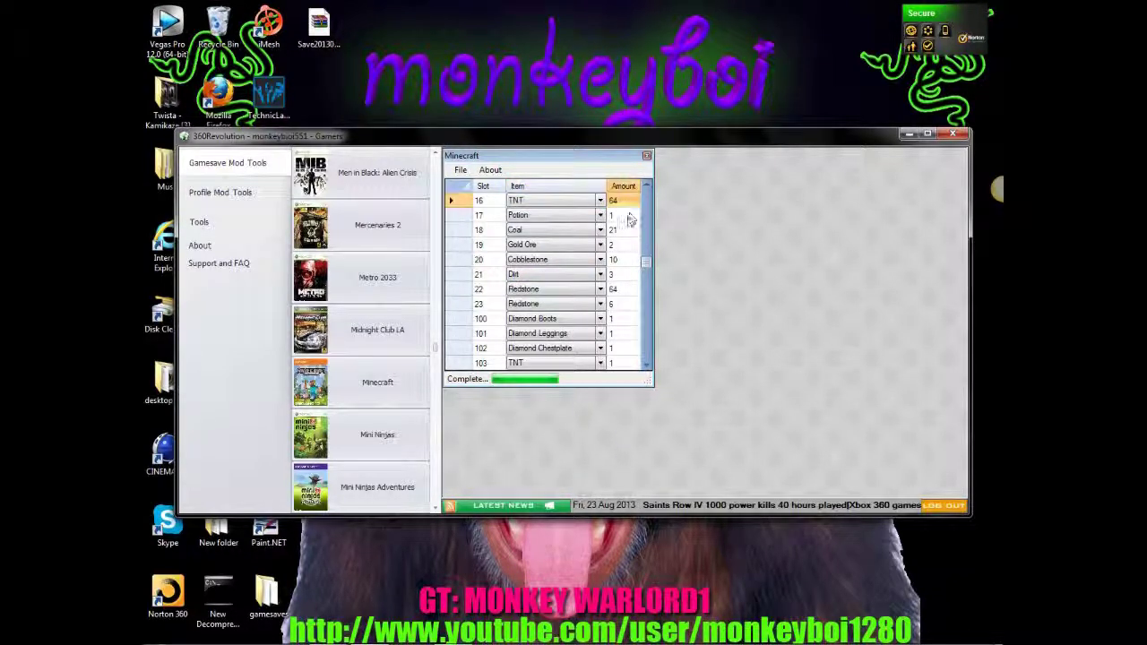
text(1)
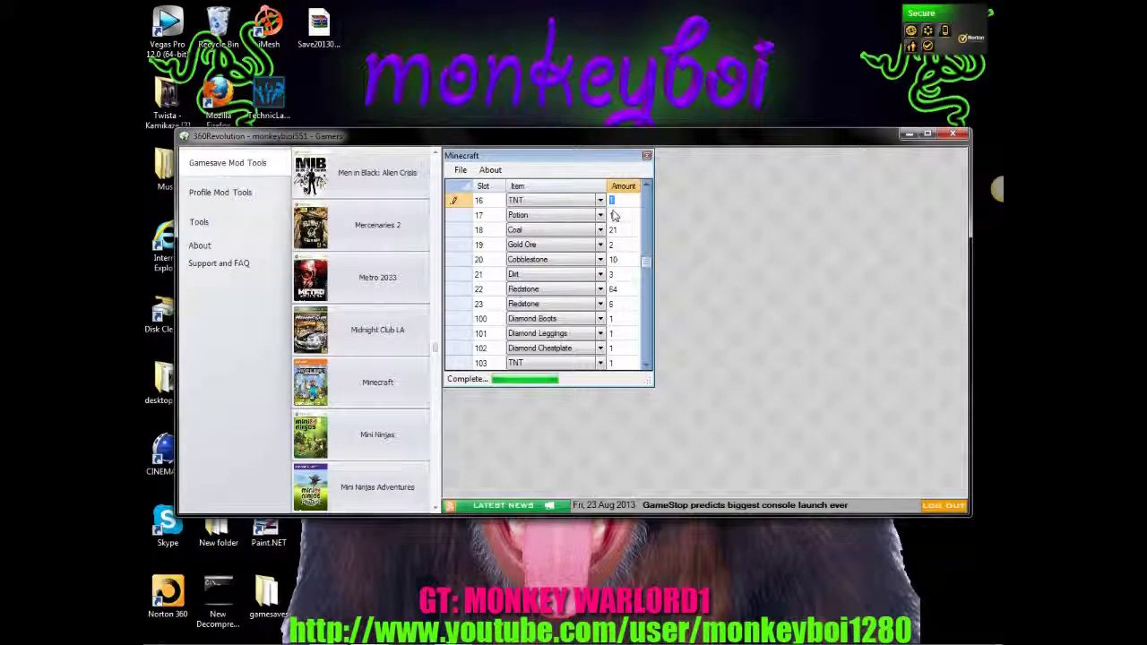
text(6)
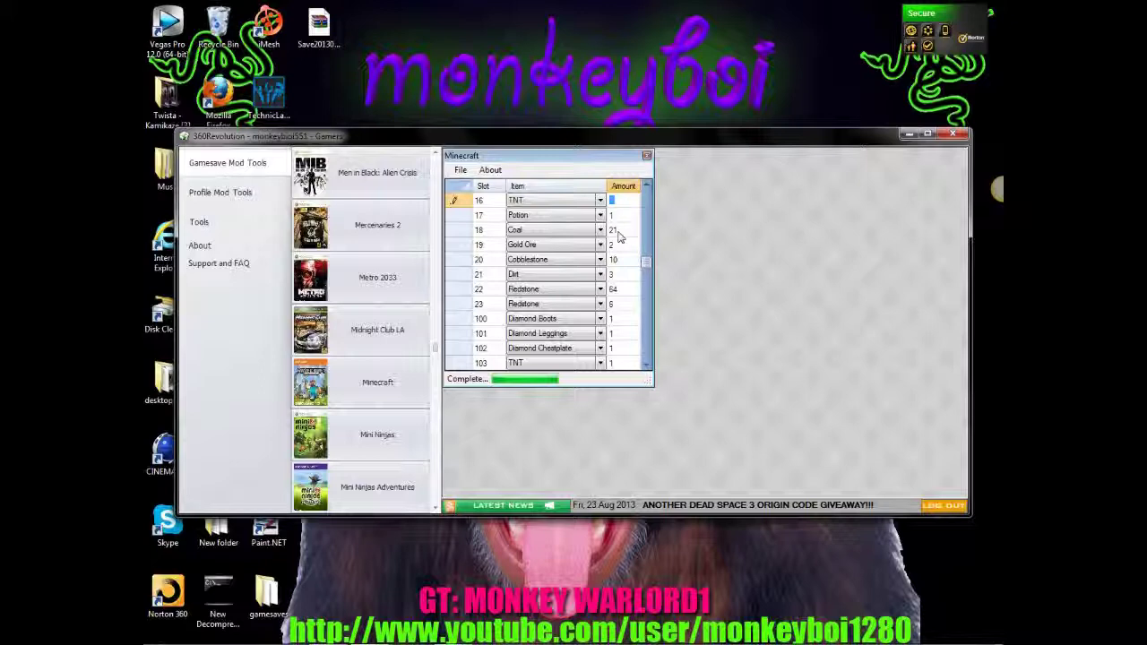
text(64)
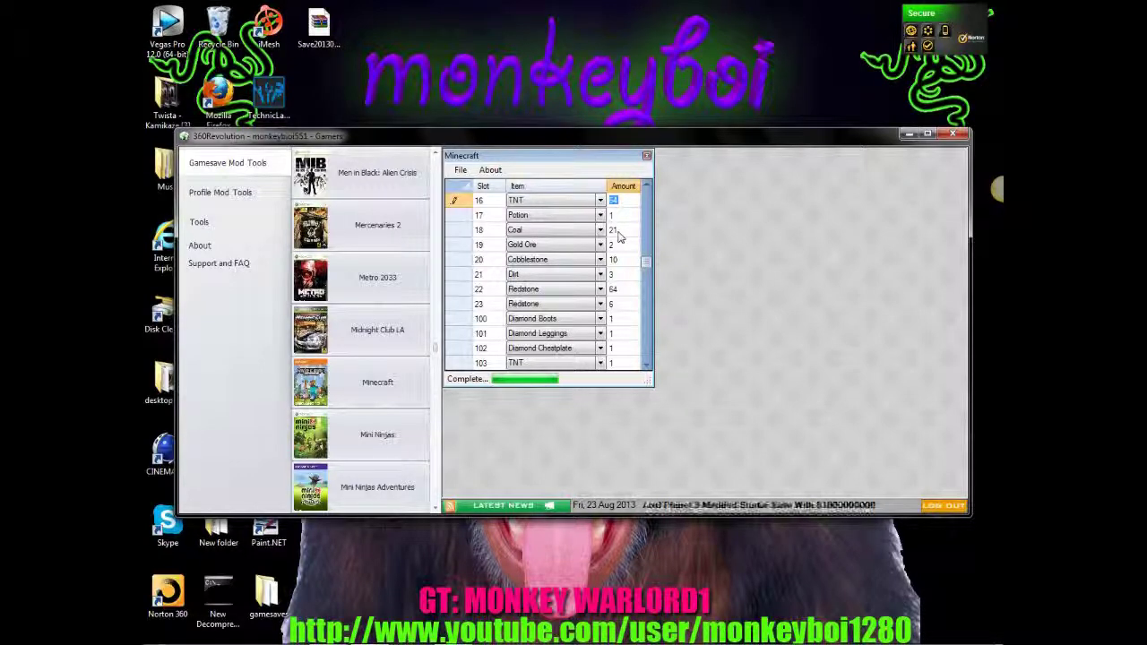
mouse_move(367, 633)
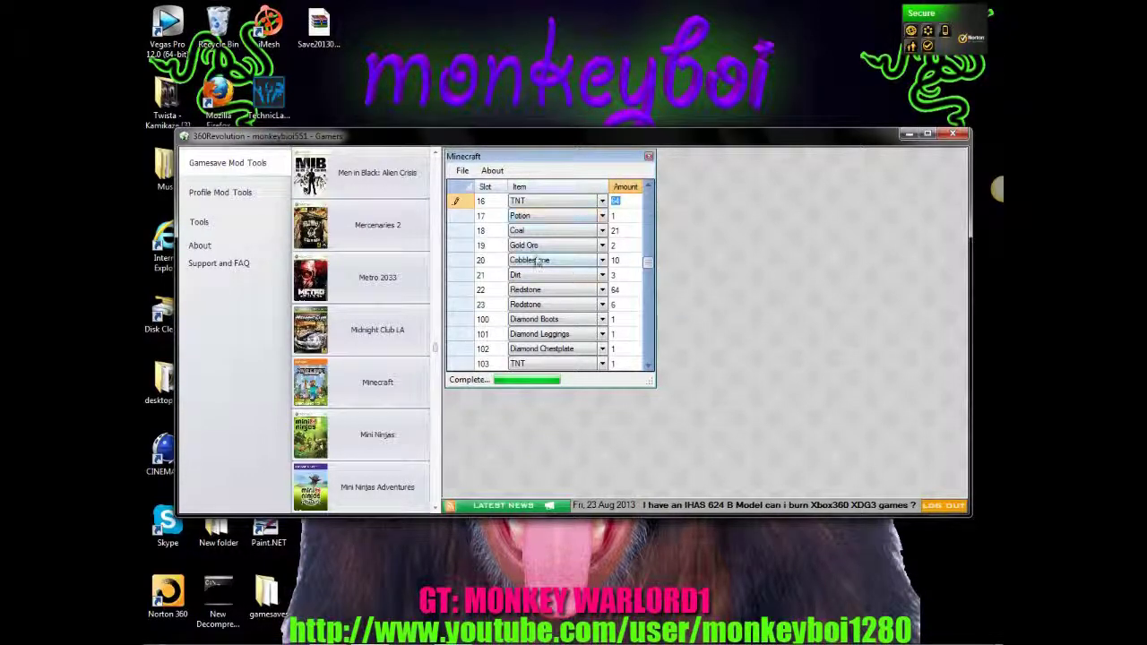
Step: Save the edited inventory with File > Save and drag the unresponsive editor window aside
click(462, 170)
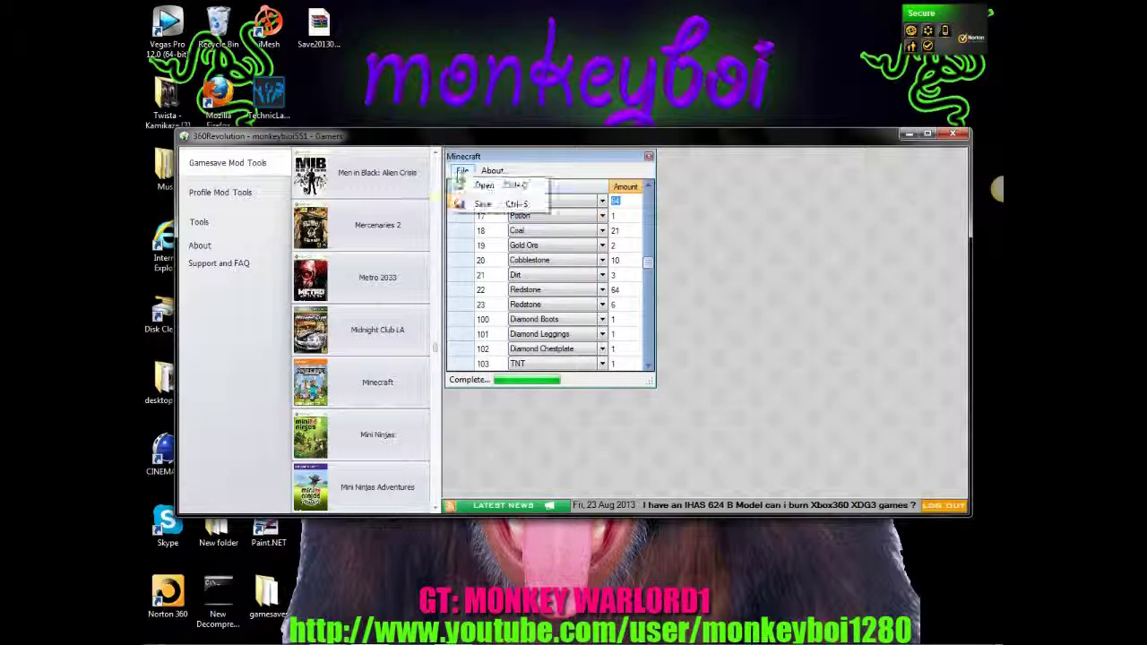
click(475, 204)
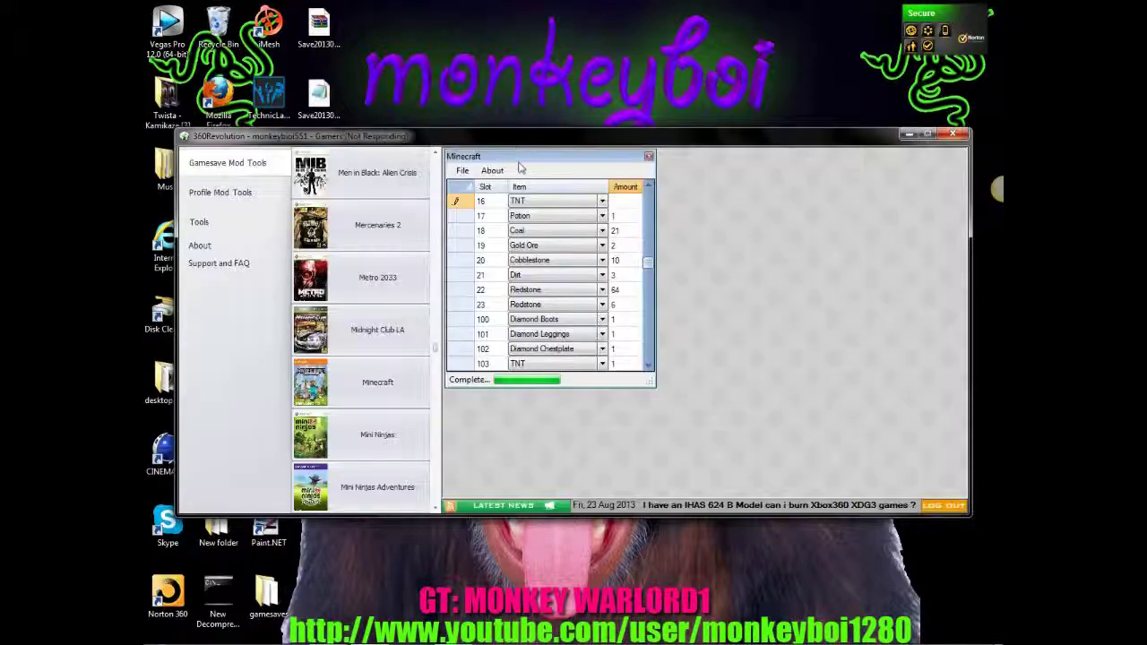
drag(538, 144, 602, 244)
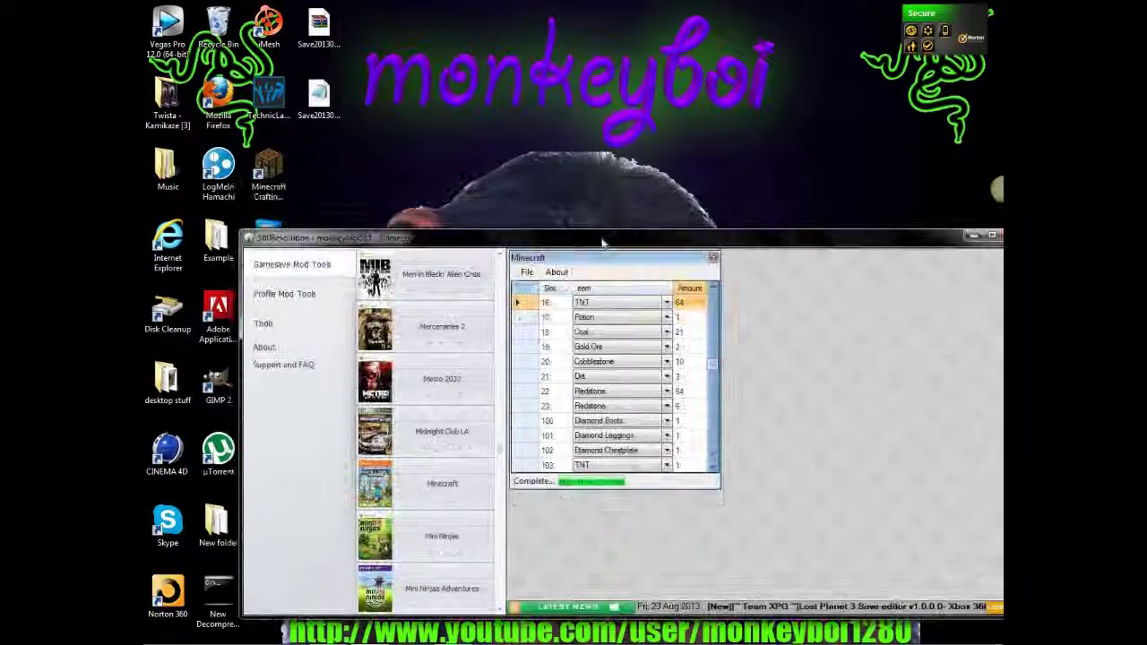
mouse_move(318, 92)
mouse_down()
mouse_move(309, 99)
mouse_move(323, 101)
mouse_move(307, 73)
mouse_up()
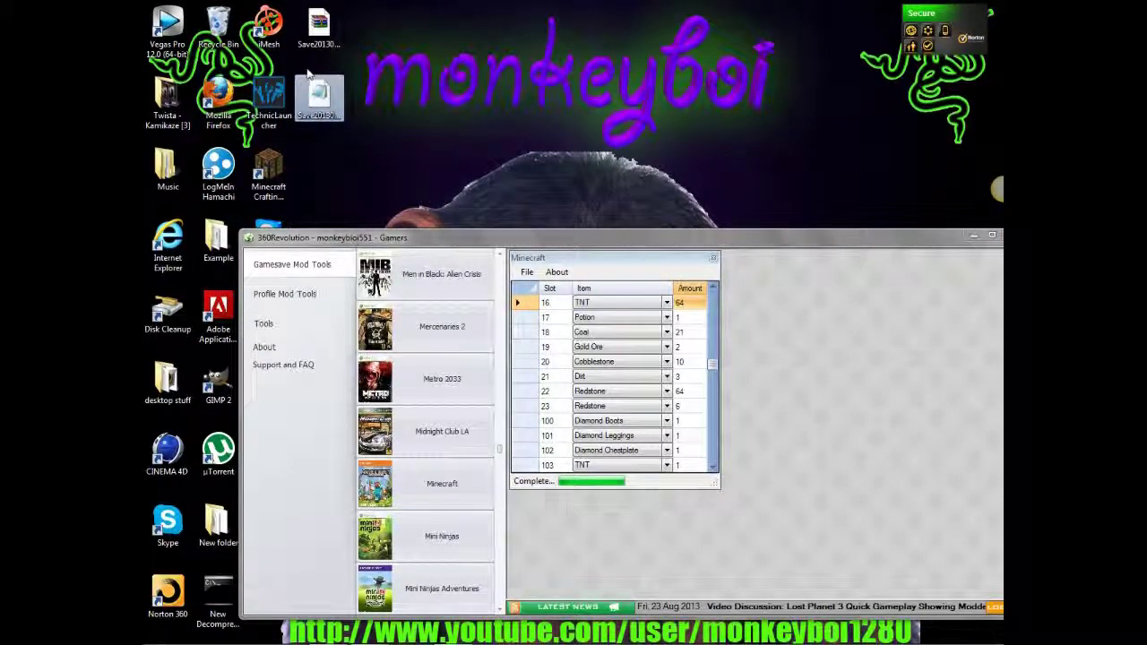
Step: Bring 360Revolution forward, reposition it, and close the Minecraft inventory editor
click(447, 240)
drag(446, 240, 363, 131)
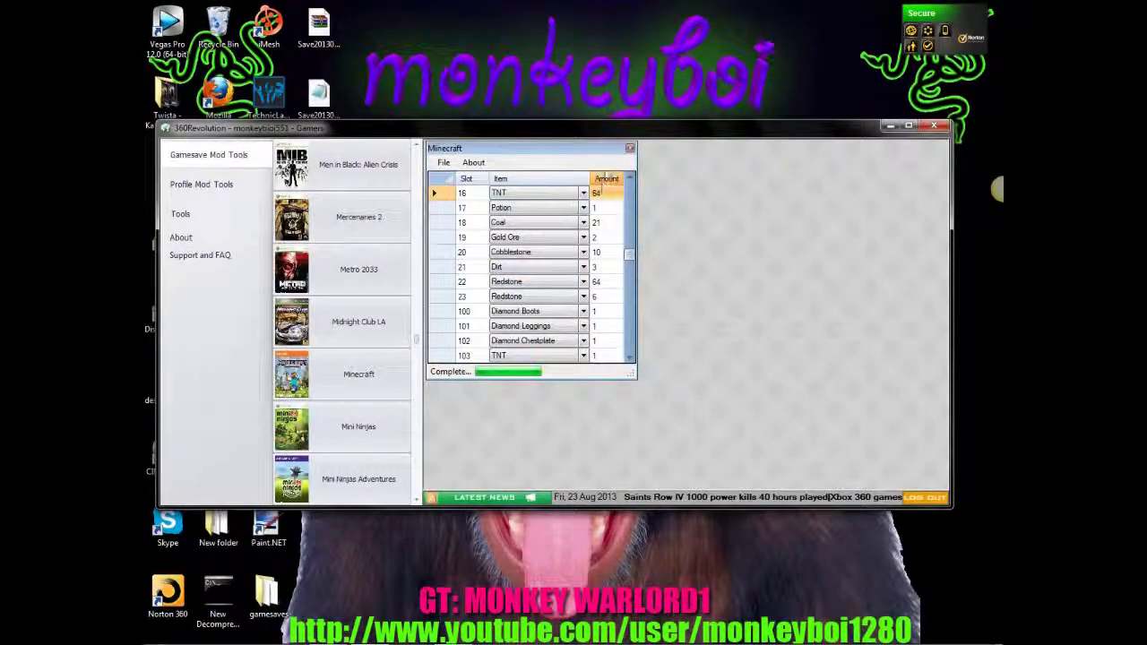
click(630, 148)
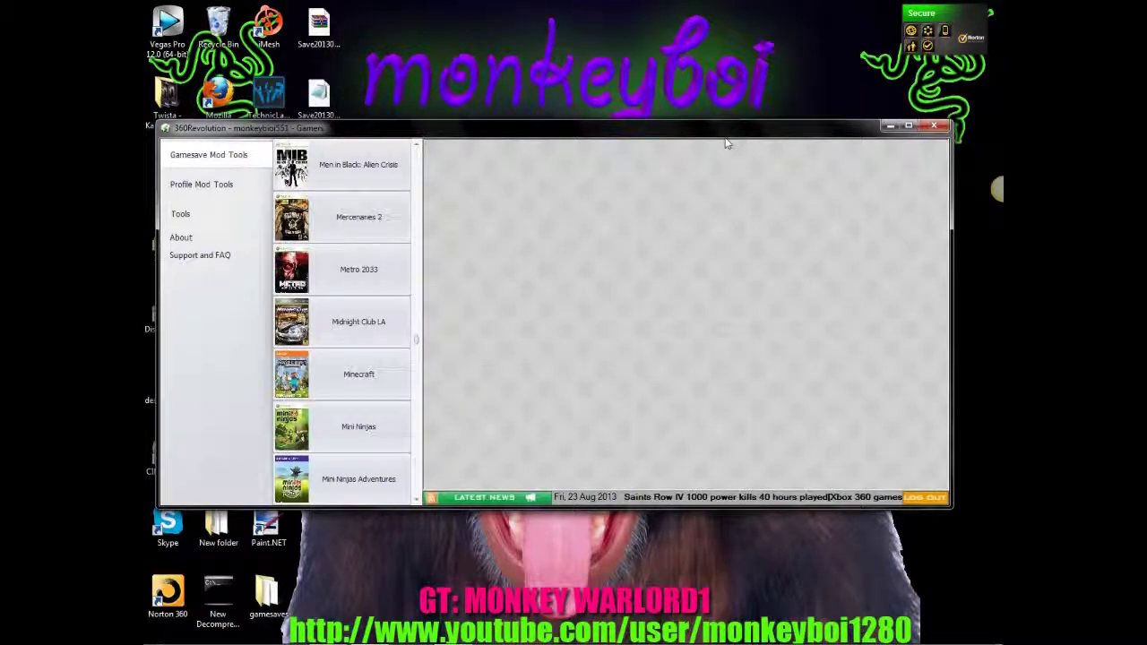
drag(742, 137, 738, 152)
Step: Close 360Revolution and drop the edited desktop save into Horizon to open the Minecraft - Survival package
click(930, 140)
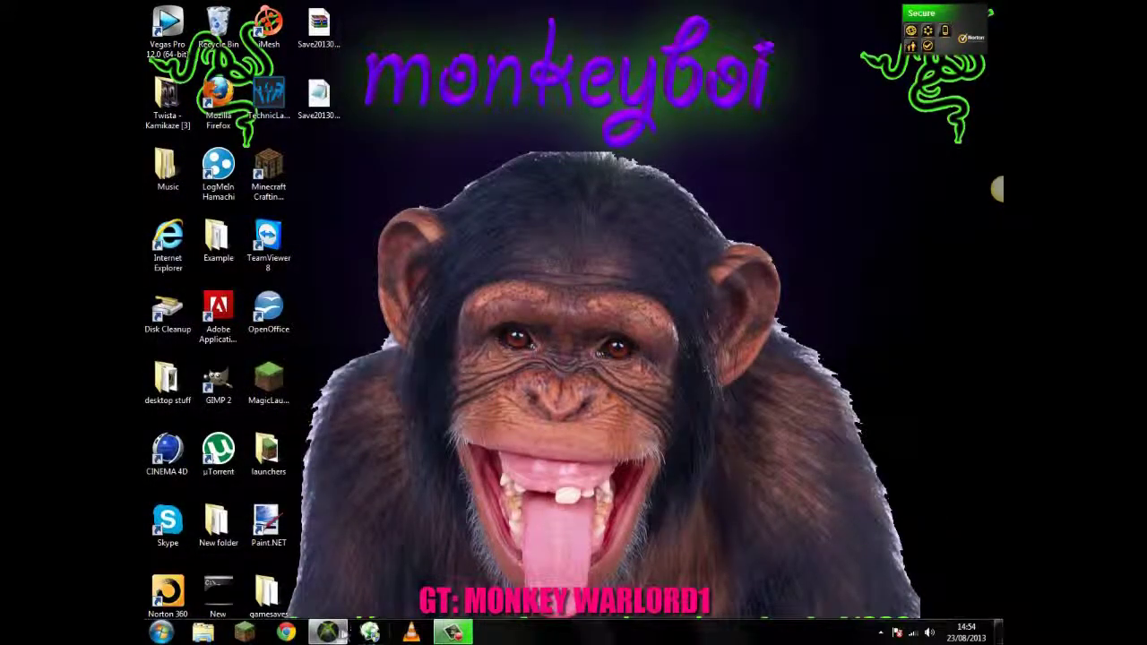
click(327, 632)
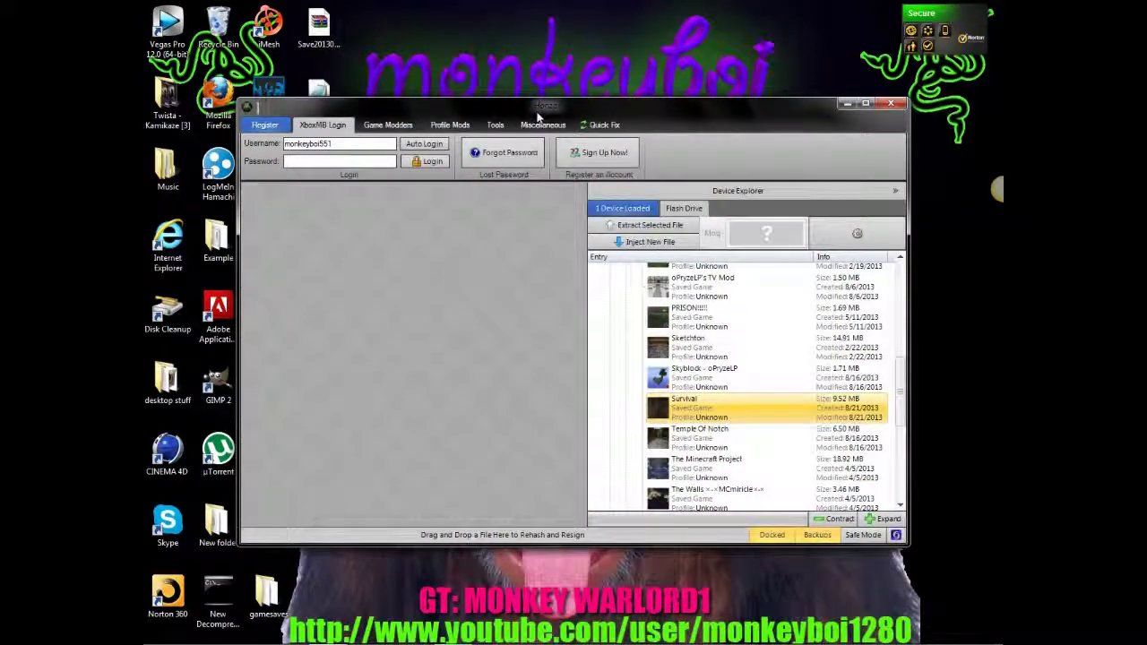
drag(542, 106, 670, 80)
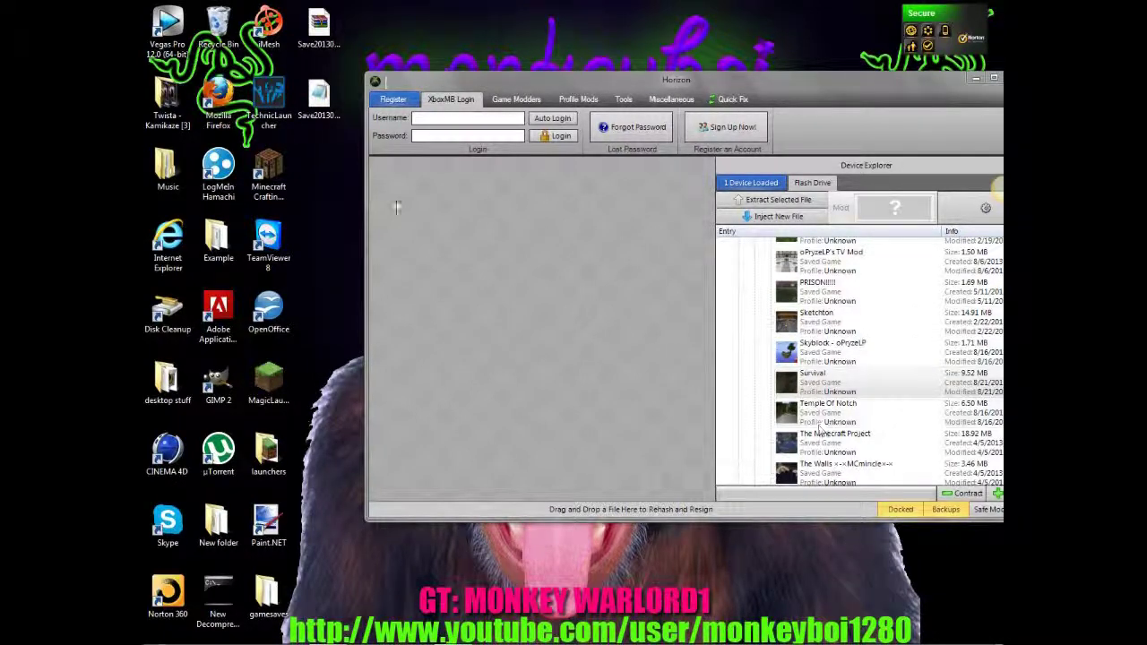
drag(321, 32, 539, 385)
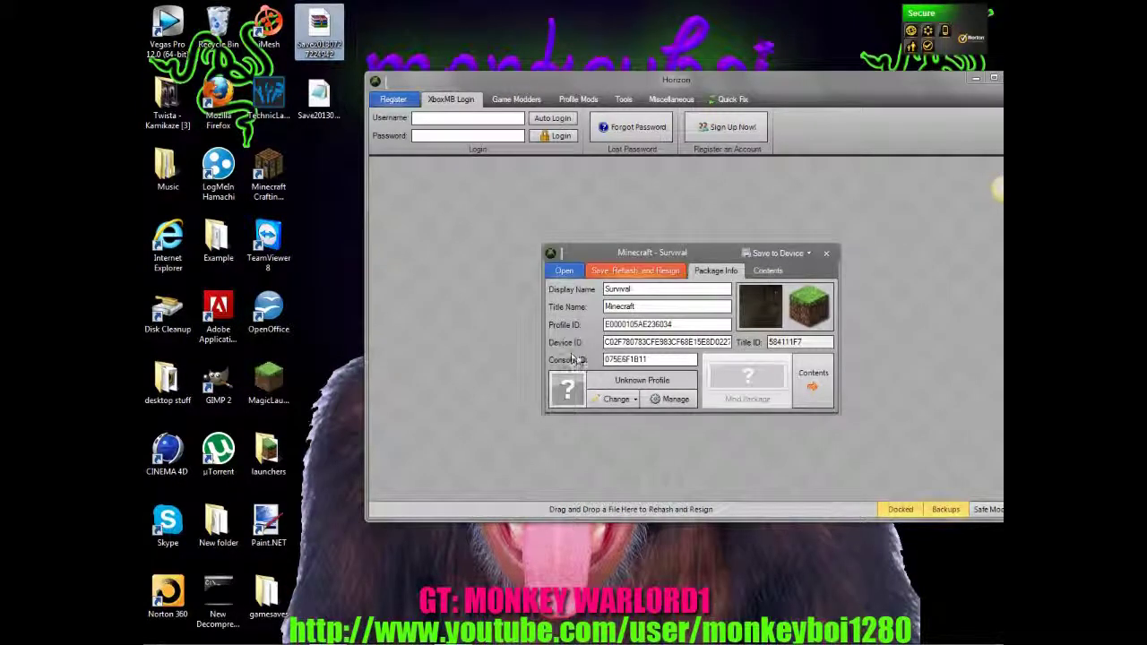
Step: Send the Survival save to the Flash Drive, saving changes and overwriting the existing copy
click(802, 254)
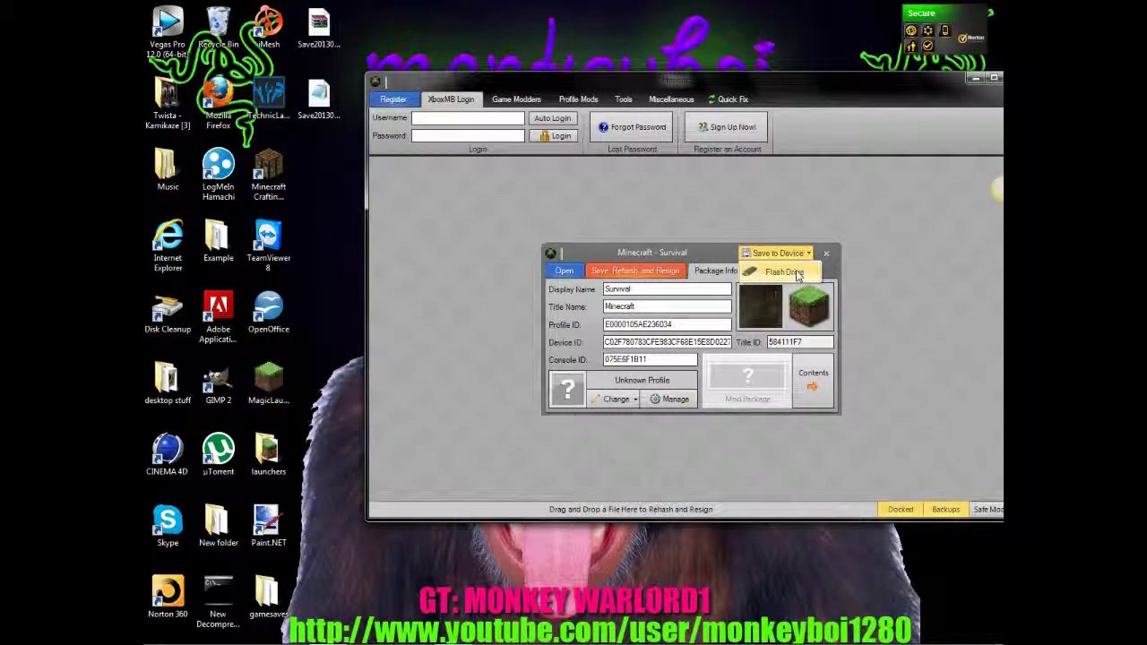
click(785, 274)
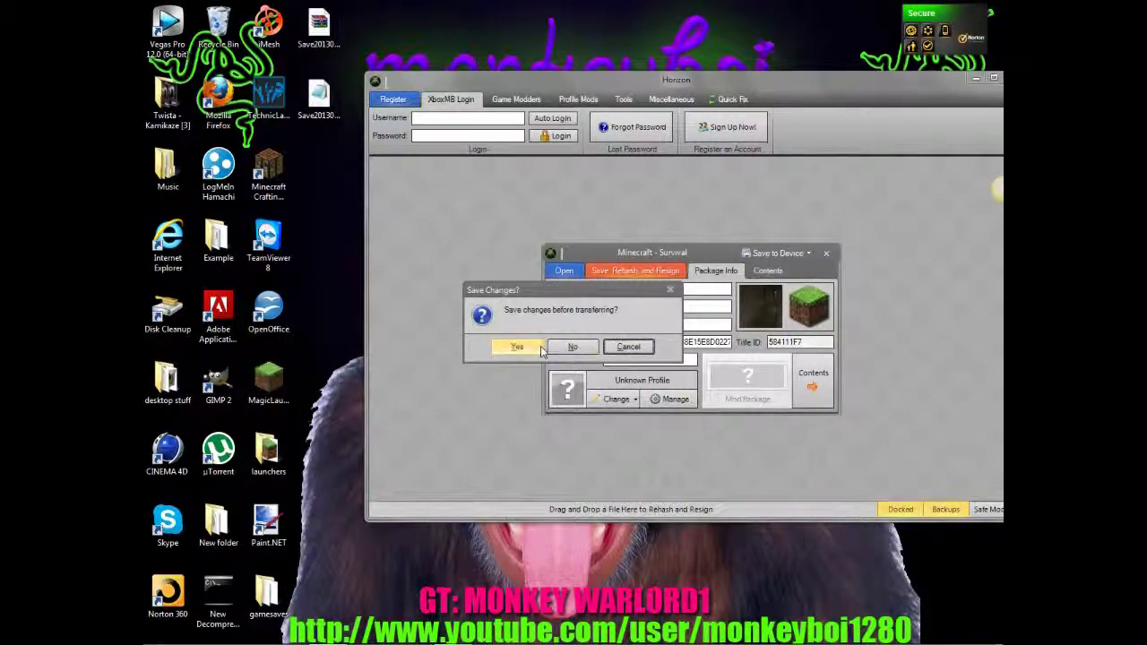
click(535, 349)
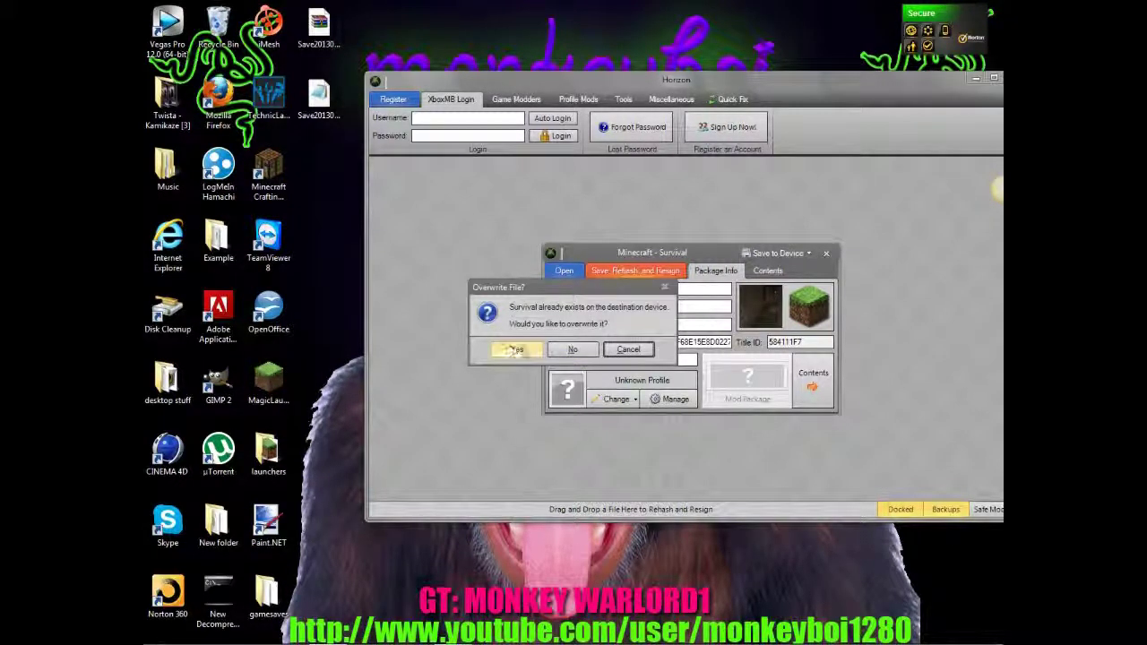
click(518, 351)
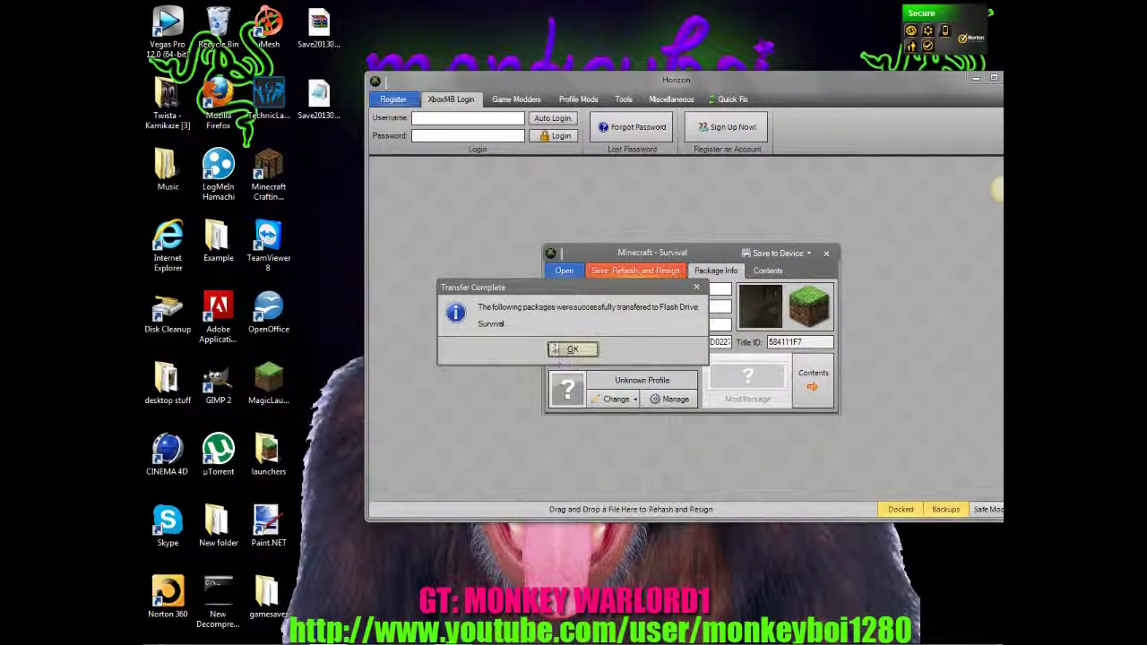
click(570, 349)
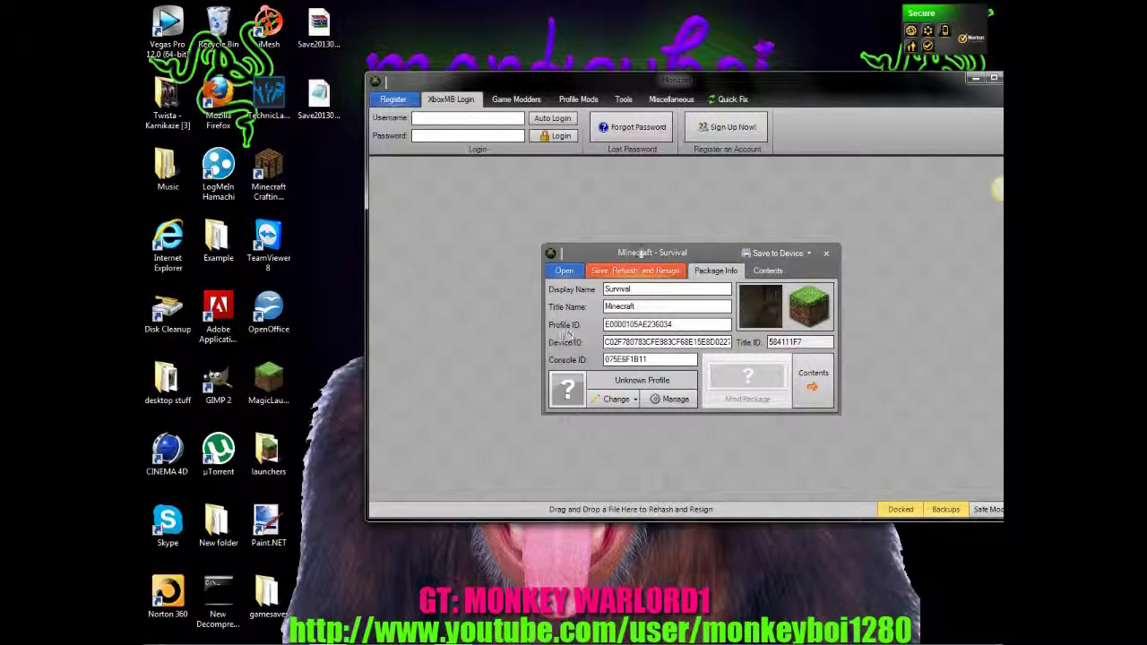
drag(658, 251, 634, 231)
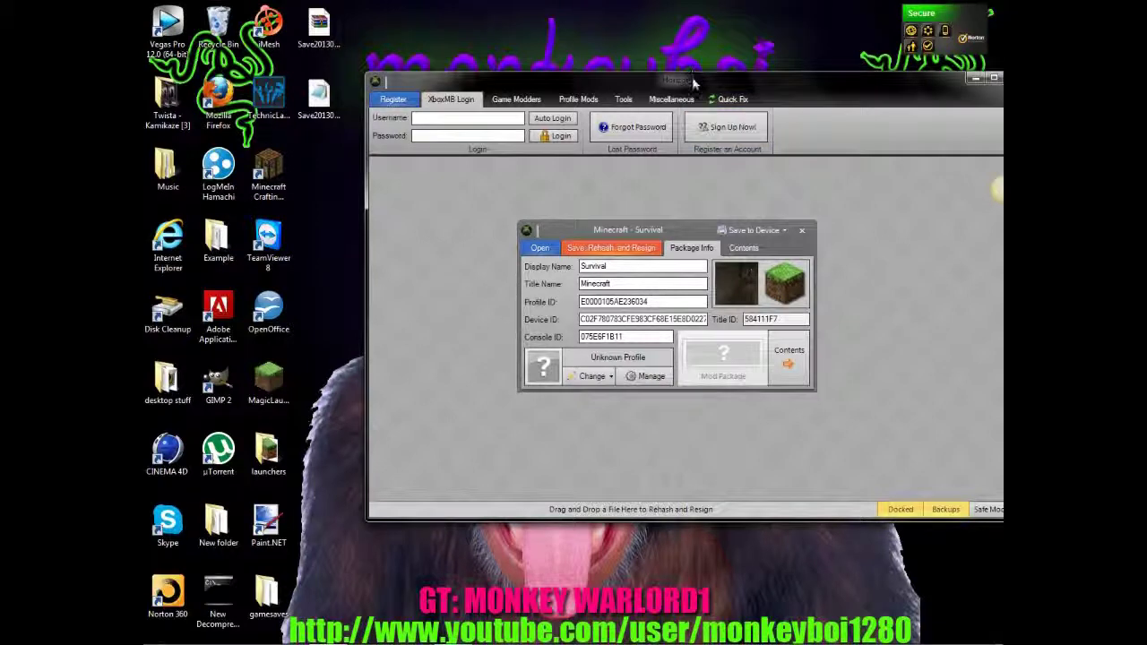
Step: Close the Minecraft - Survival package dialog and then the Horizon window
drag(692, 82, 604, 70)
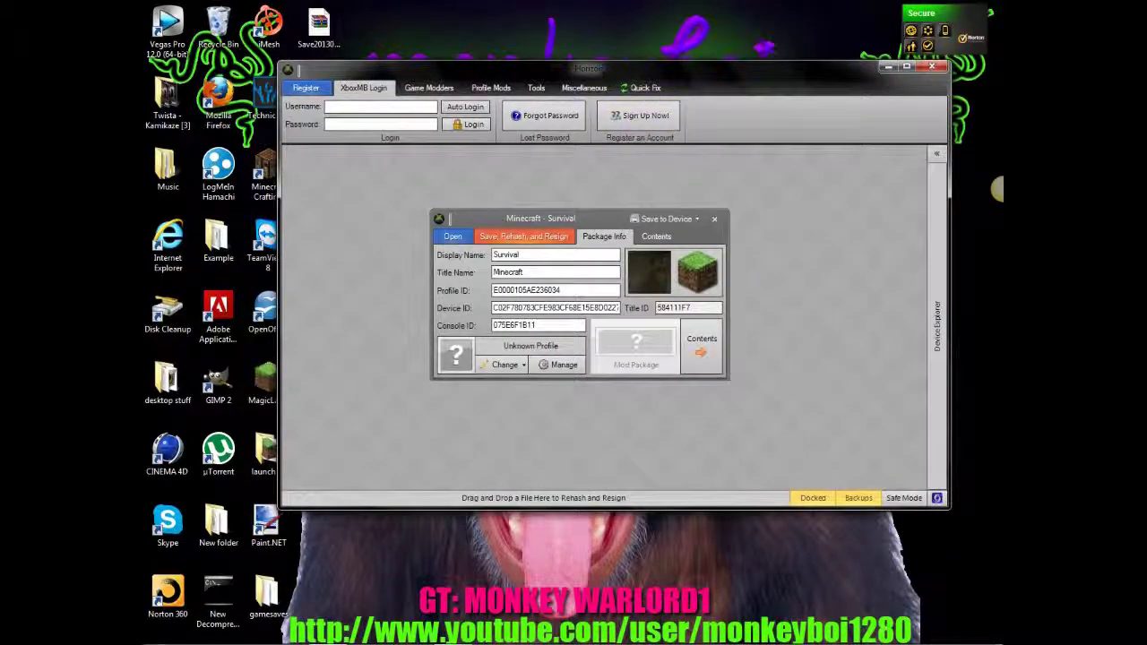
click(714, 218)
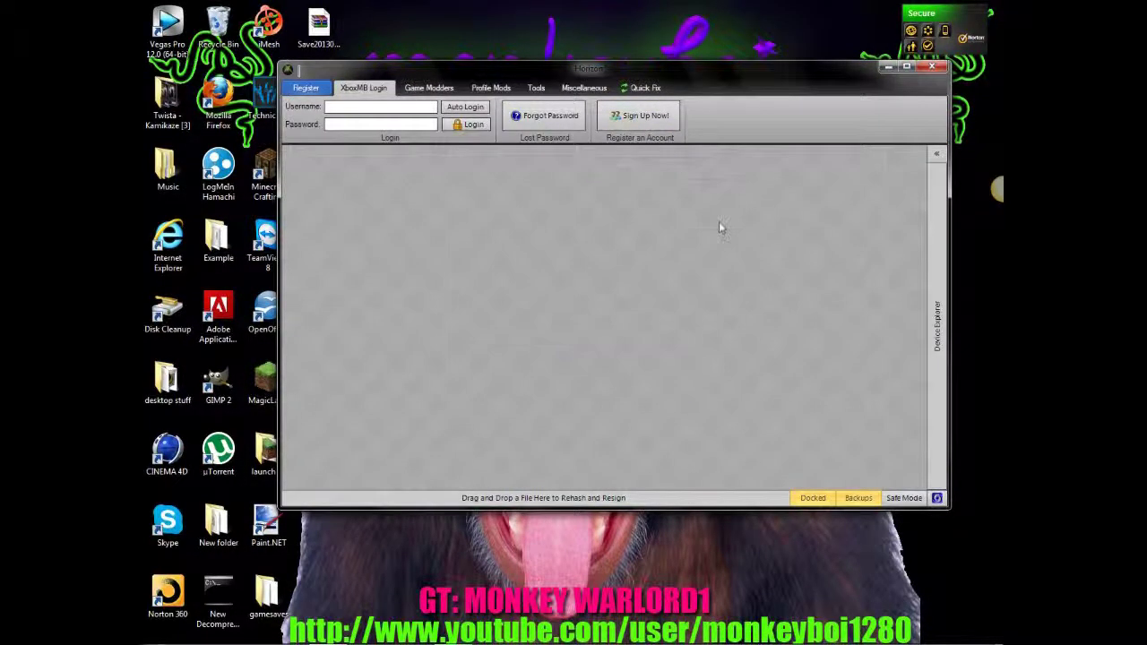
click(930, 68)
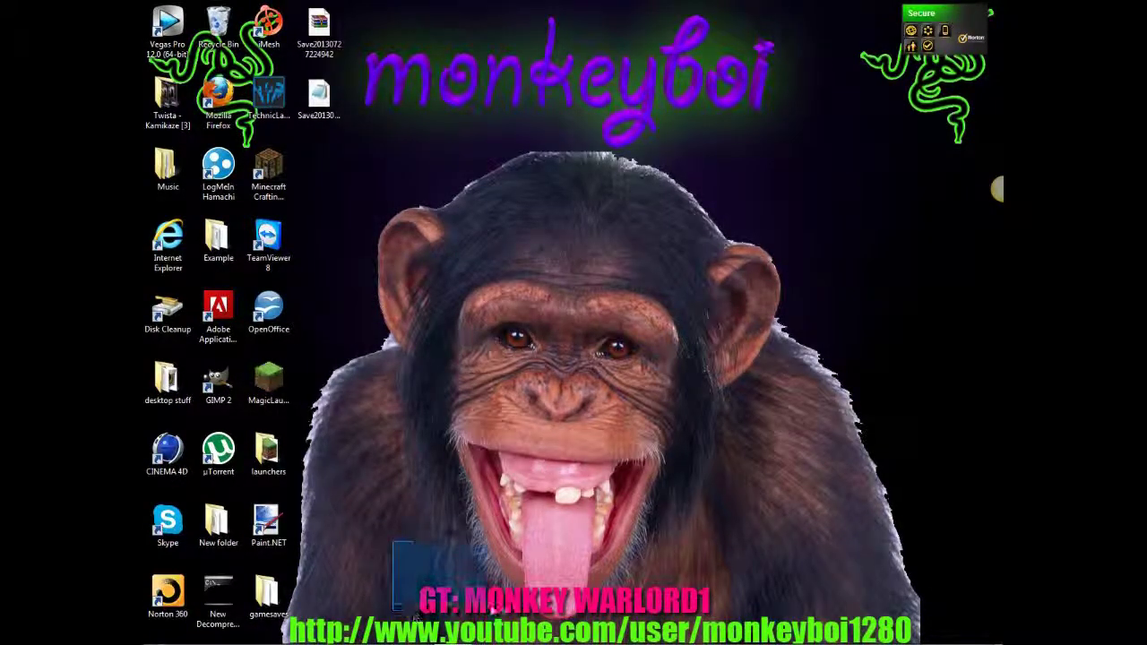
drag(412, 613, 730, 627)
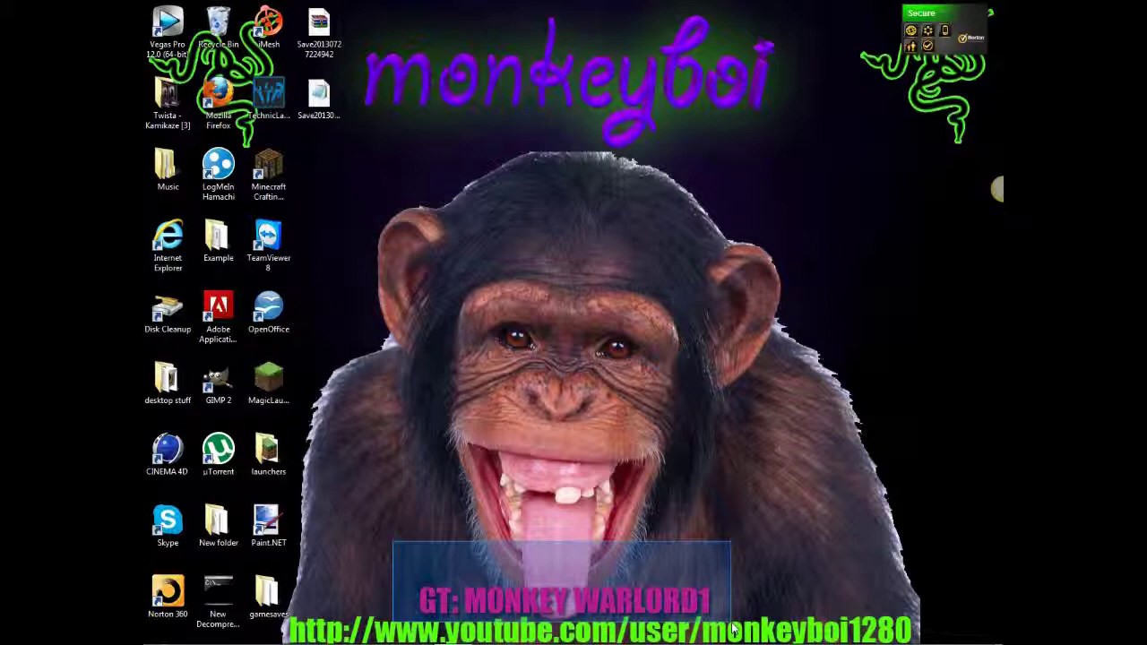
mouse_move(733, 628)
mouse_down()
mouse_move(721, 625)
mouse_move(733, 629)
mouse_up()
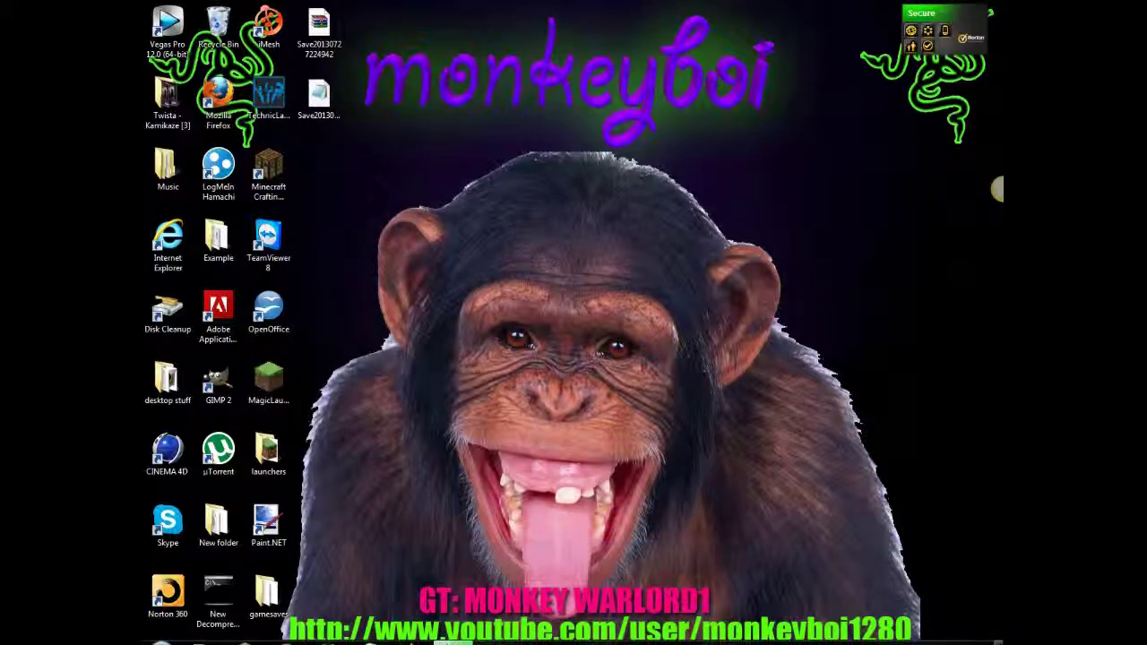